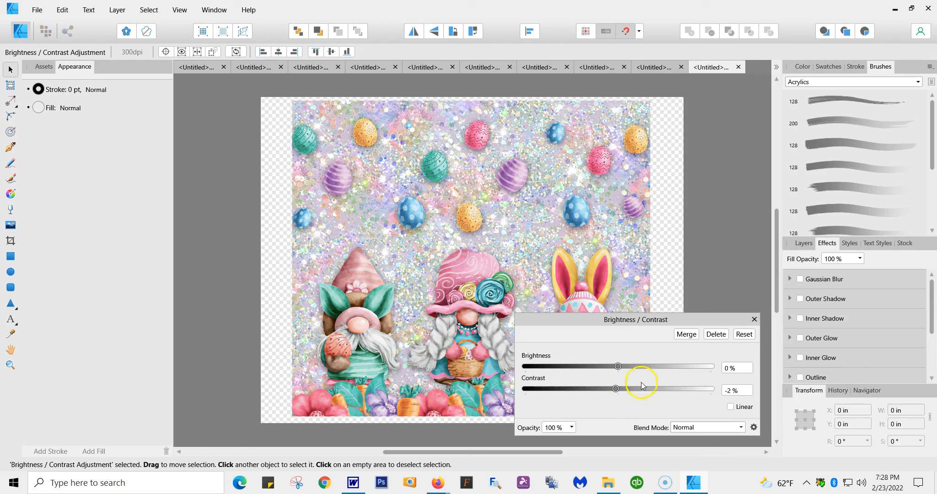
- Raise the contrast of the Brightness / Contrast adjustment to 29 %
left_click_drag(615, 389, 644, 390)
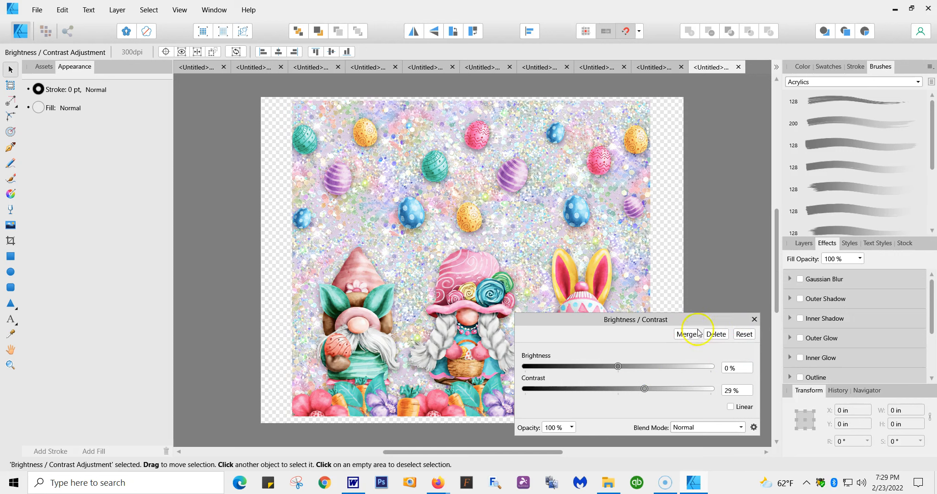
left_click(754, 319)
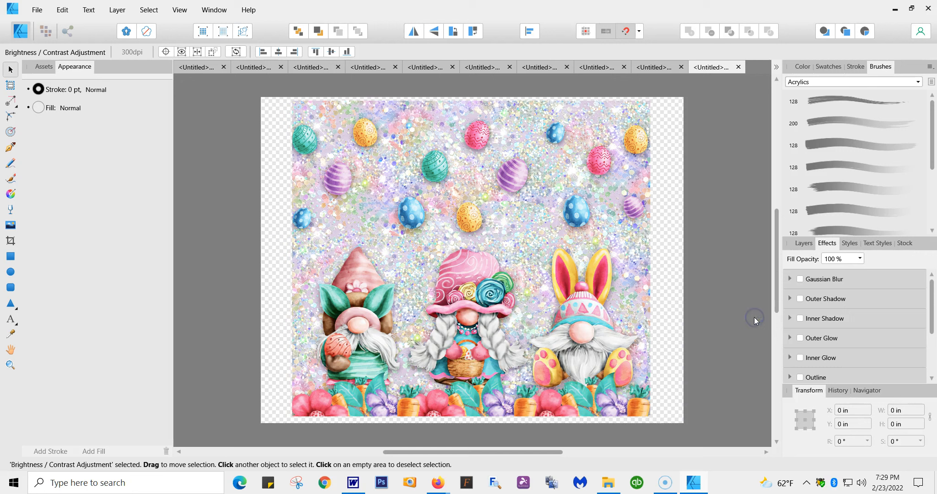
- Try a higher exposure on the artwork with an Exposure adjustment and delete that adjustment
left_click(117, 10)
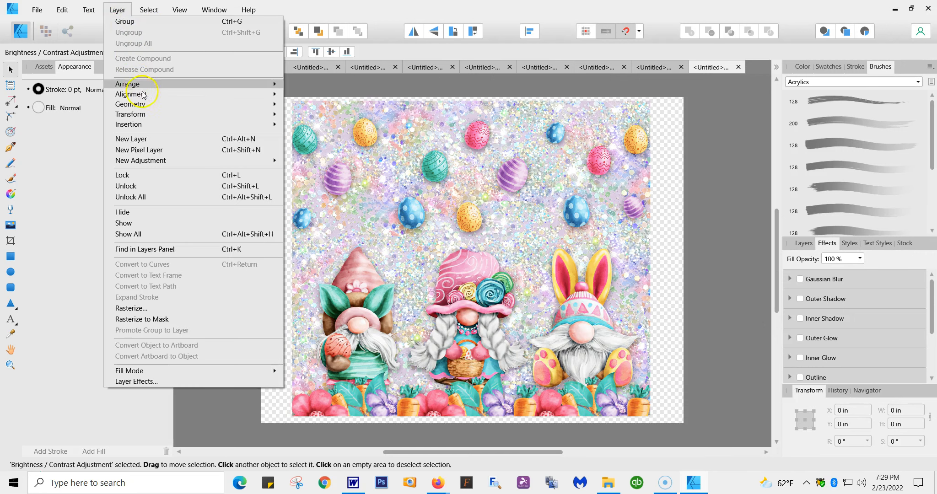
mouse_move(165, 162)
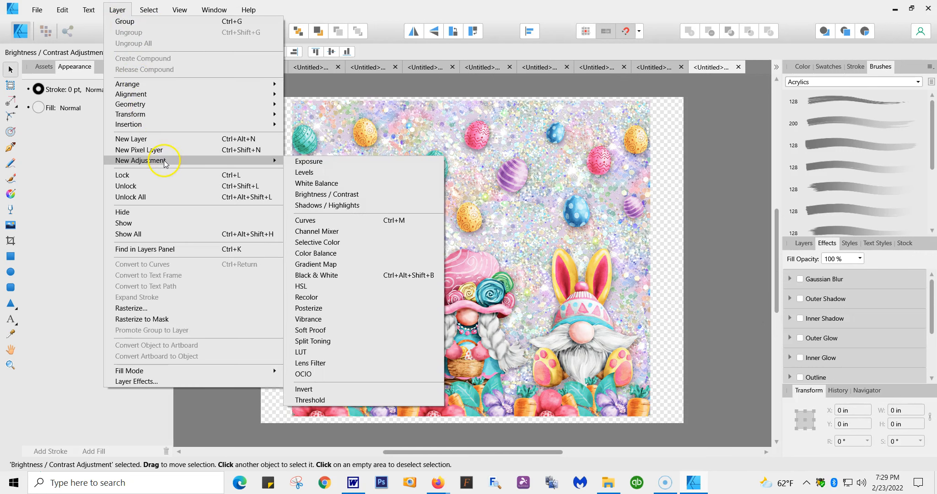
left_click(321, 161)
mouse_move(619, 403)
left_mouse_down()
mouse_move(656, 402)
mouse_move(557, 413)
mouse_move(707, 401)
mouse_move(565, 419)
mouse_move(663, 411)
mouse_move(634, 413)
left_mouse_up()
left_click(716, 368)
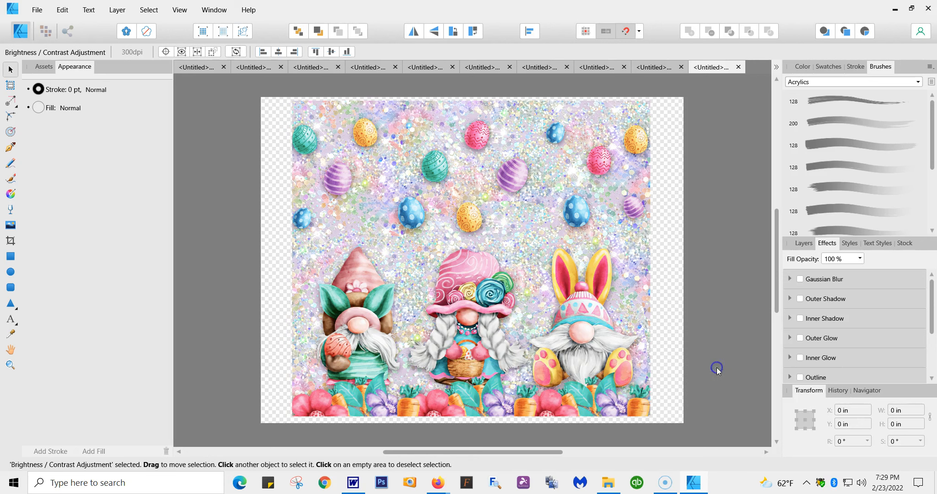
- Add an Exposure adjustment to the Easter gnomes image, keeping the exposure at 0
left_click(630, 345)
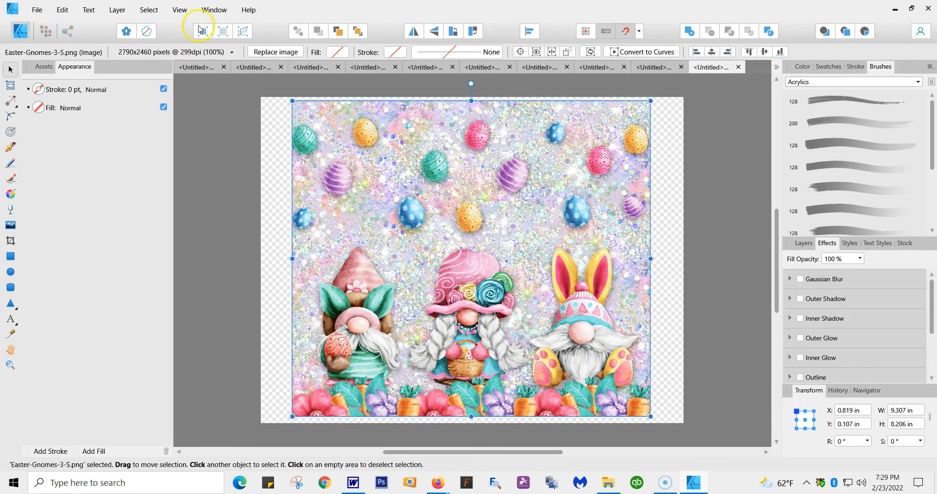
left_click(117, 11)
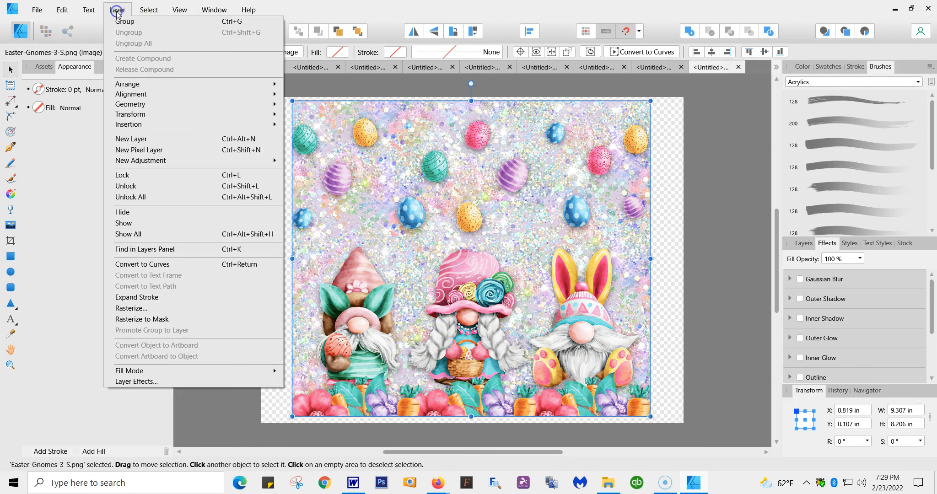
mouse_move(161, 165)
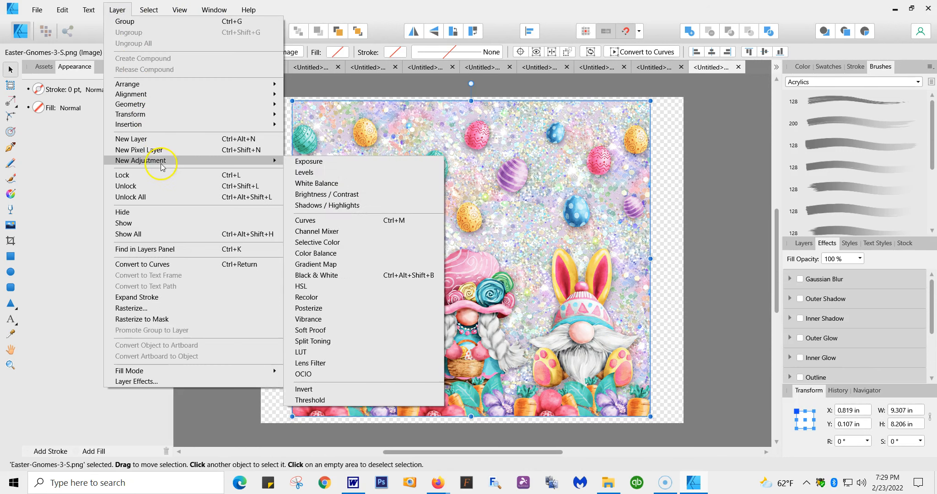
left_click(303, 160)
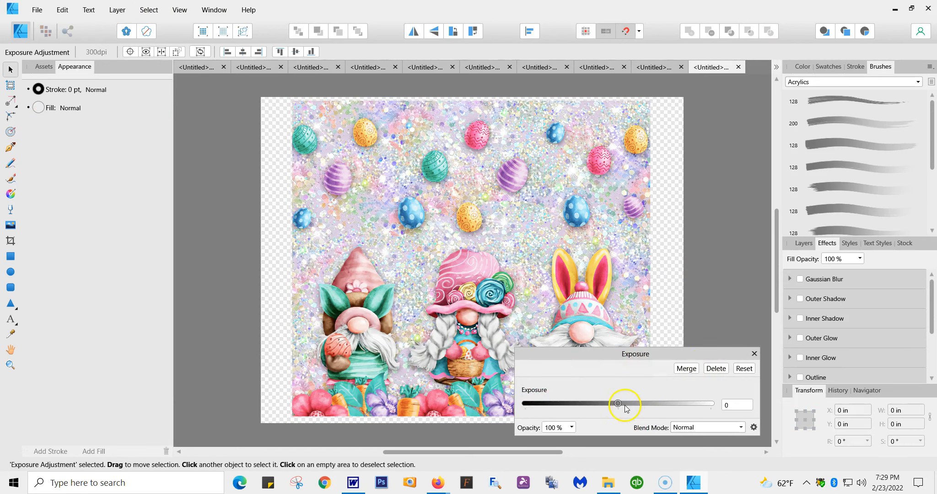
mouse_move(618, 404)
left_mouse_down()
mouse_move(644, 400)
mouse_move(609, 407)
mouse_move(619, 405)
left_mouse_up()
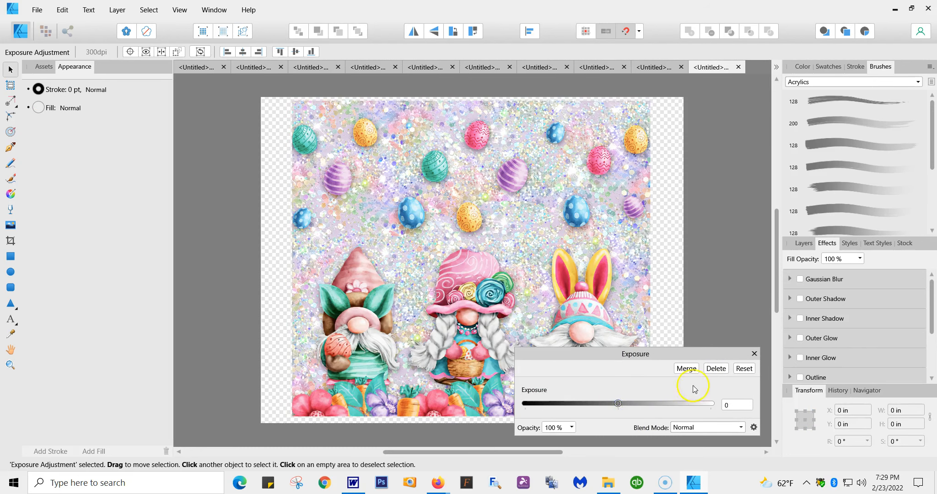
left_click(753, 354)
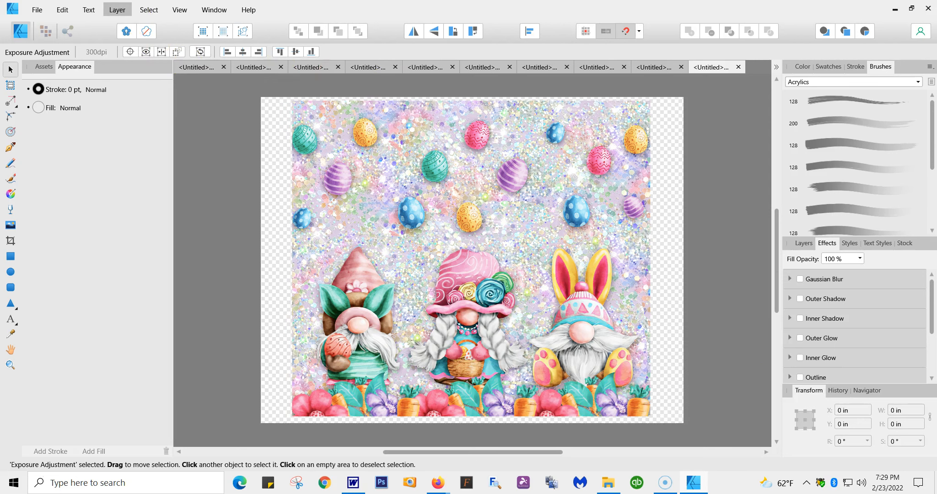
- Add a Color Balance adjustment, try shifting the midtones toward cyan, and reset its values
left_click(117, 10)
mouse_move(177, 163)
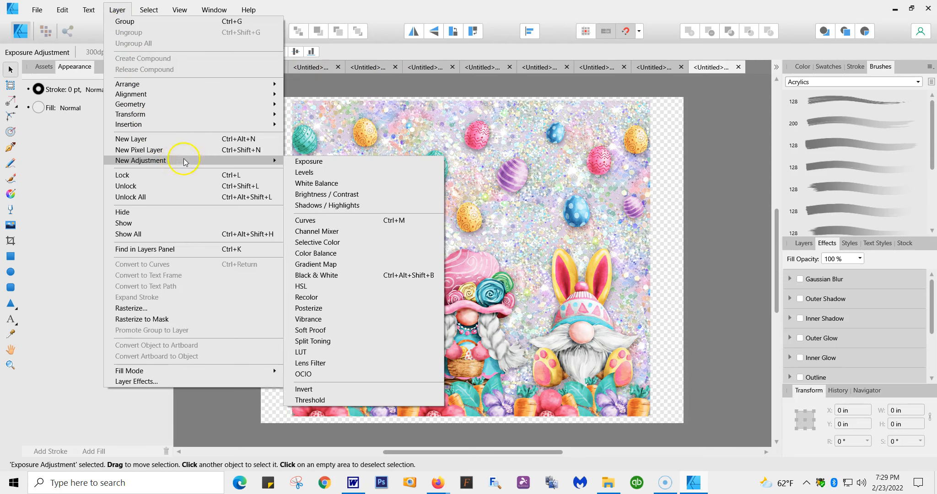
left_click(326, 253)
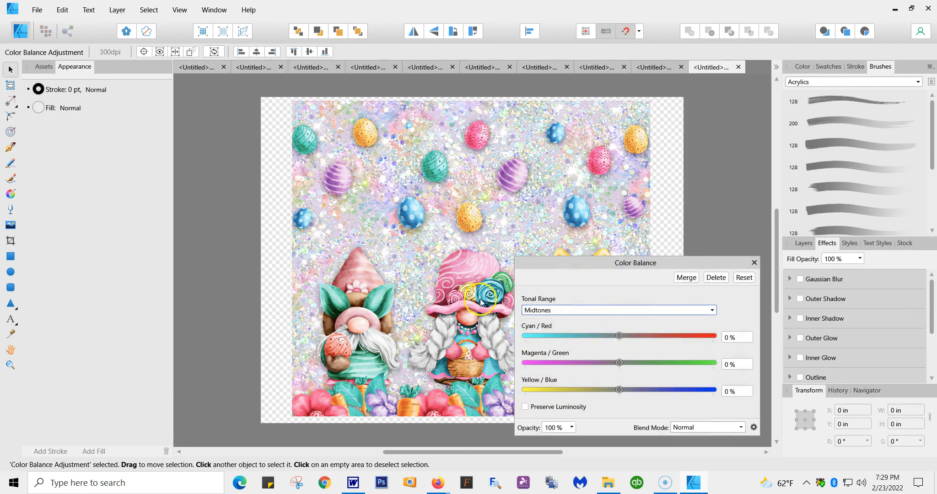
left_click_drag(619, 335, 592, 340)
left_click(744, 277)
left_click(753, 263)
left_click(754, 263)
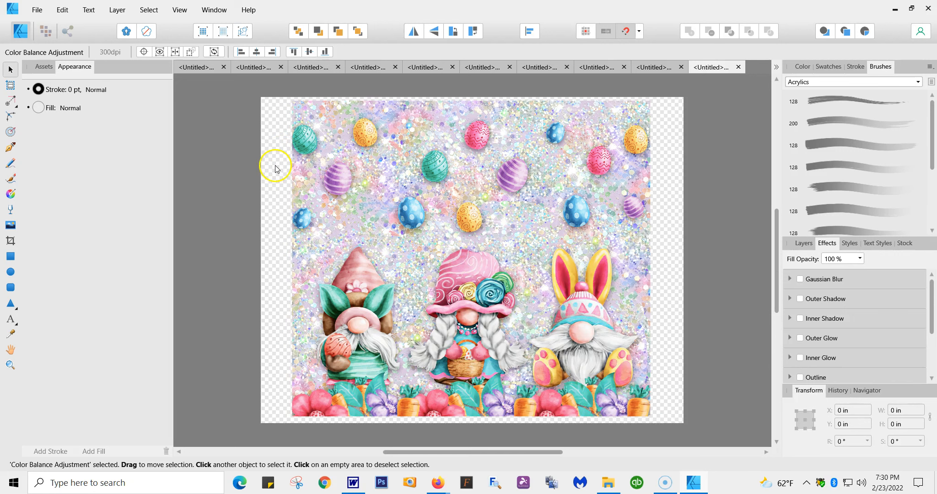
- Nudge the gnomes image slightly and convert the document's color profile to Epson SC-F500 General Purpose/Textile in Document Setup
mouse_move(350, 170)
left_mouse_down()
mouse_move(318, 152)
mouse_move(352, 170)
left_mouse_up()
left_click(224, 151)
left_click(87, 53)
left_click(455, 222)
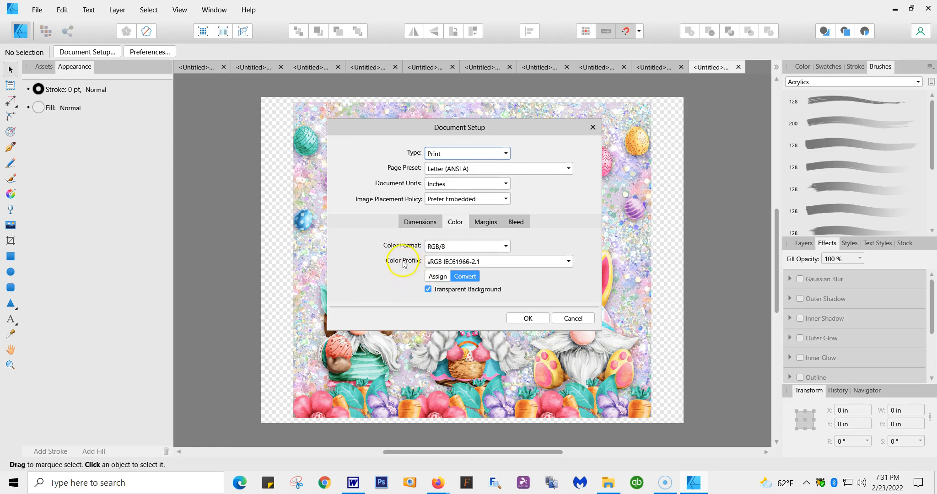
left_click(567, 262)
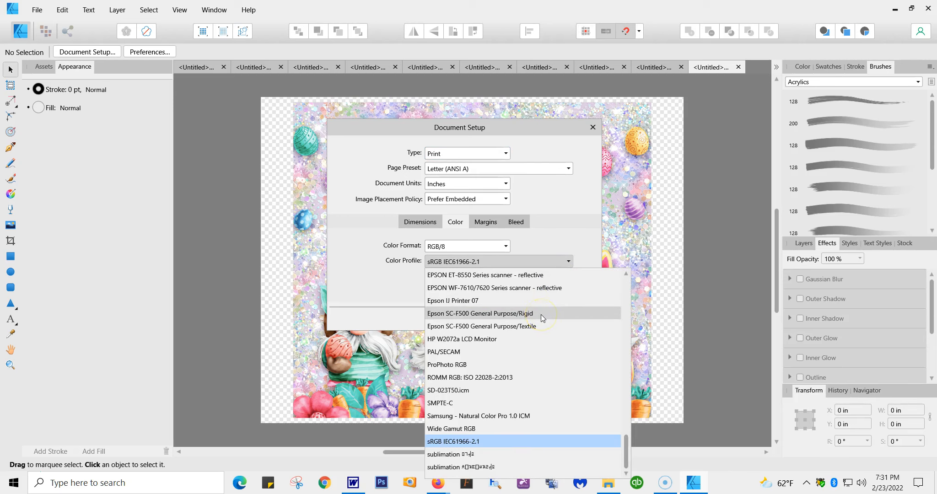
scroll(541, 314, "up", 15)
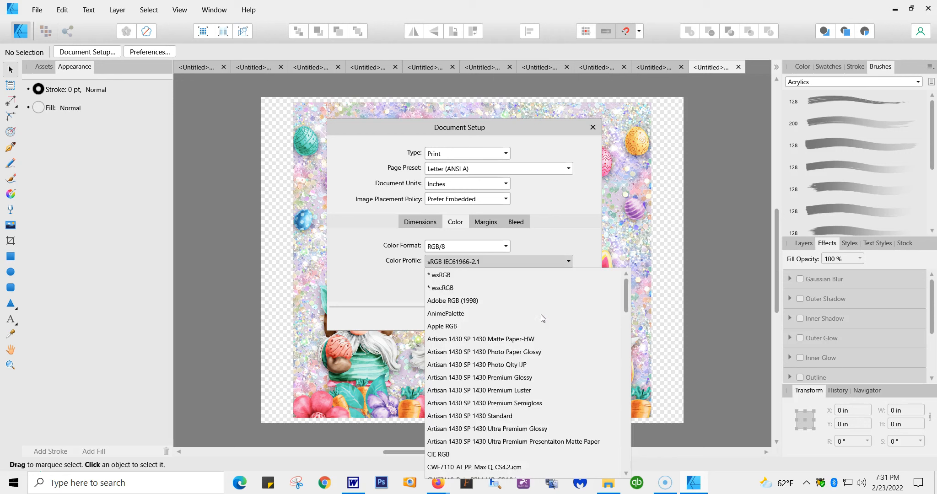
scroll(541, 314, "down", 10)
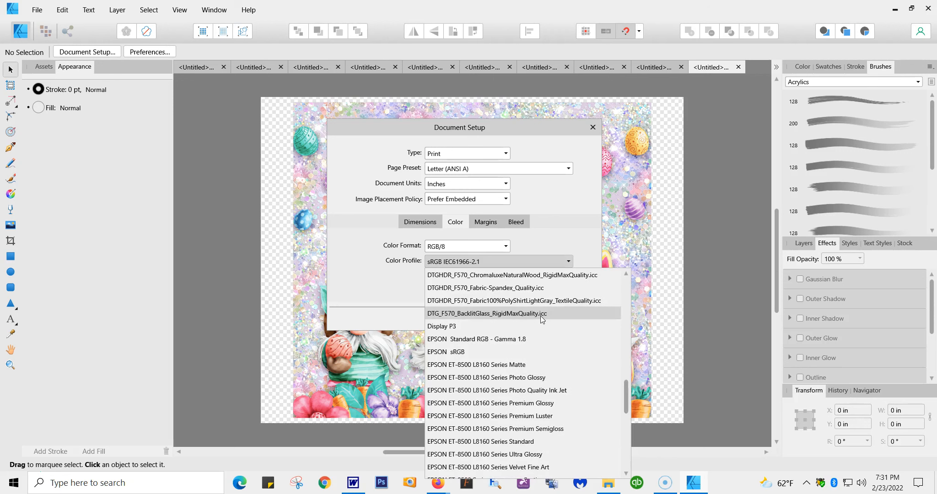
scroll(540, 316, "down", 5)
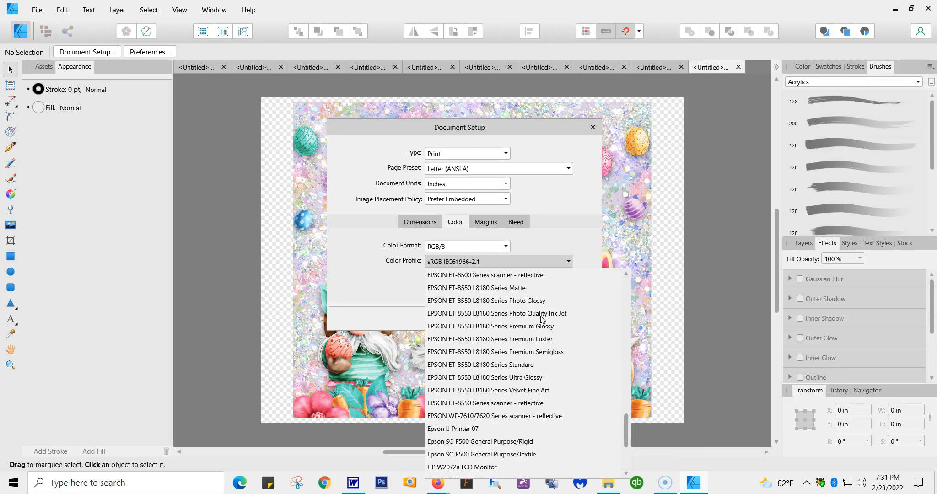
scroll(541, 319, "down", 3)
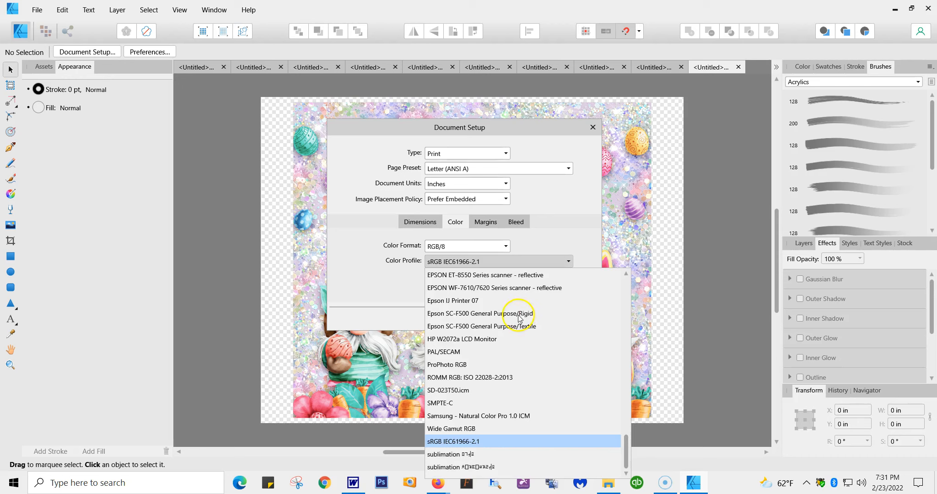
left_click(469, 314)
left_click(476, 328)
left_click(471, 275)
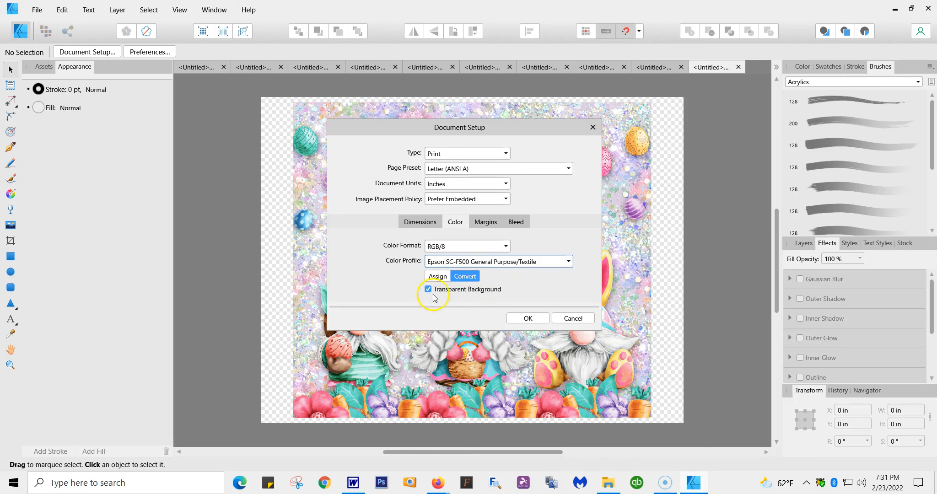
- Review the document's dimensions and bleed settings, and apply the document setup
left_click(405, 223)
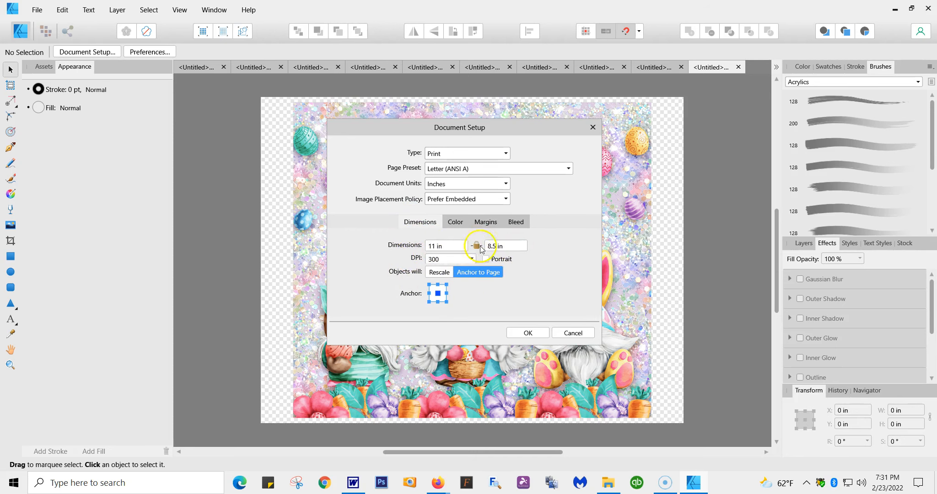
left_click(515, 222)
left_click(531, 318)
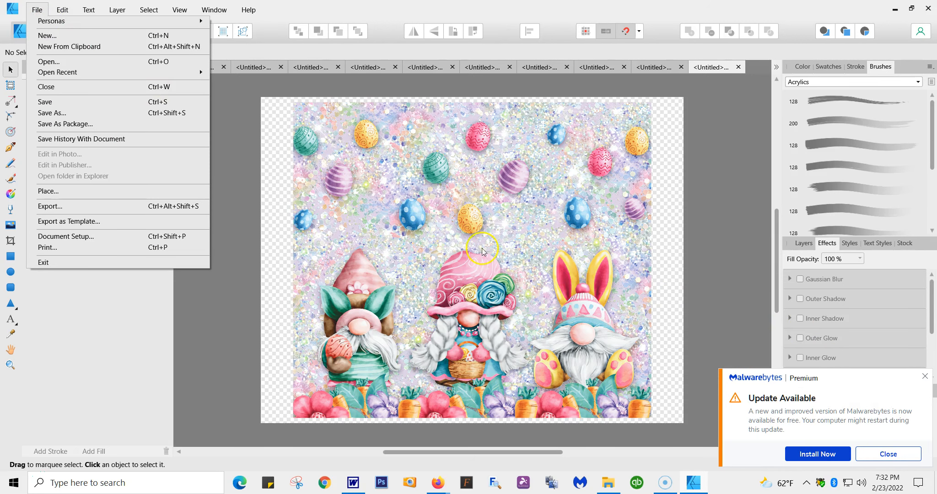
- Dismiss the Malwarebytes update notice and open the SC-F500 Series printer's properties for printing the document
left_click(891, 453)
left_click(35, 10)
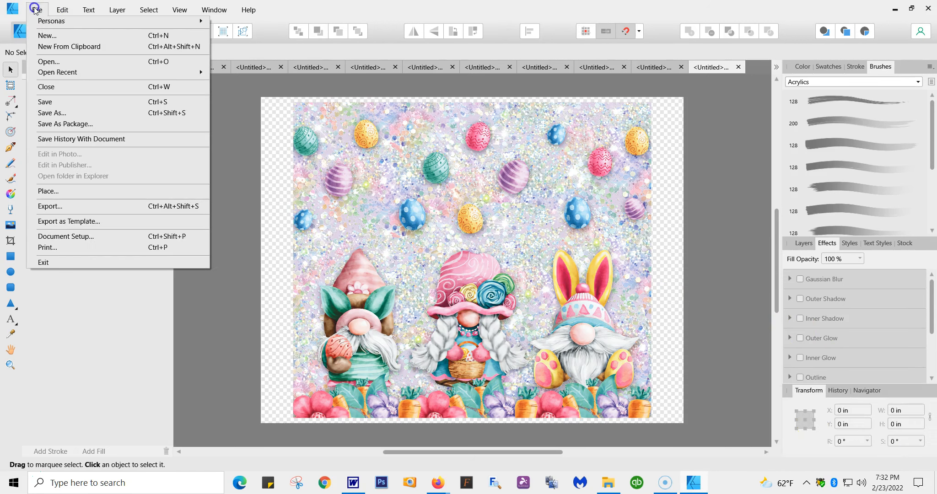
left_click(85, 247)
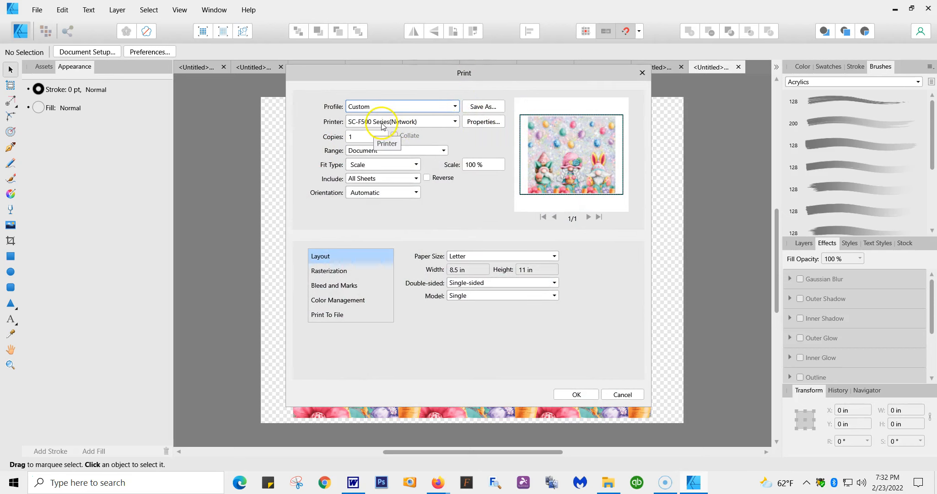
left_click(478, 124)
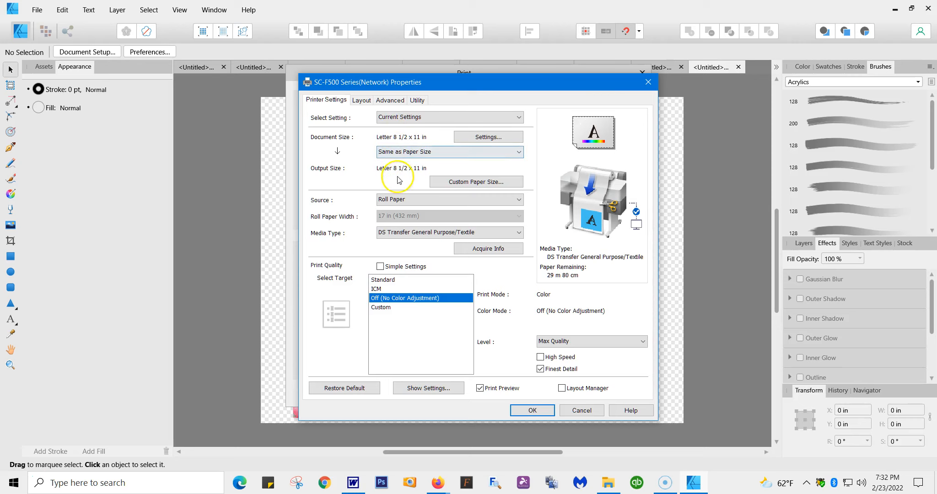
- Define a user-defined paper size 12 inches wide and 12 inches high for the SC-F500 printer
left_click(496, 138)
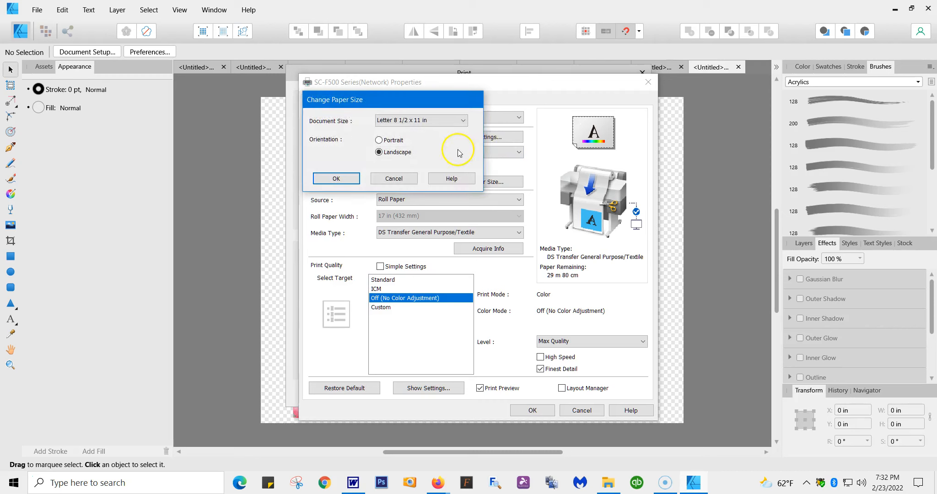
left_click(394, 179)
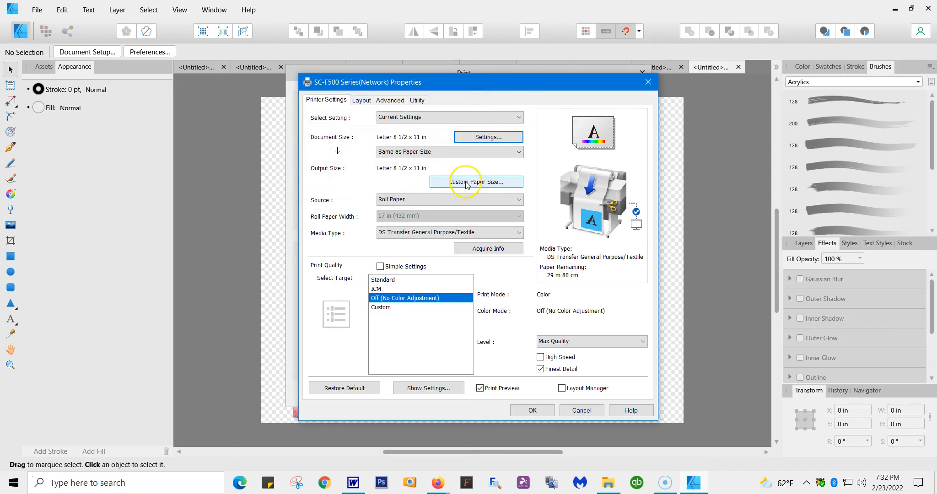
left_click(466, 183)
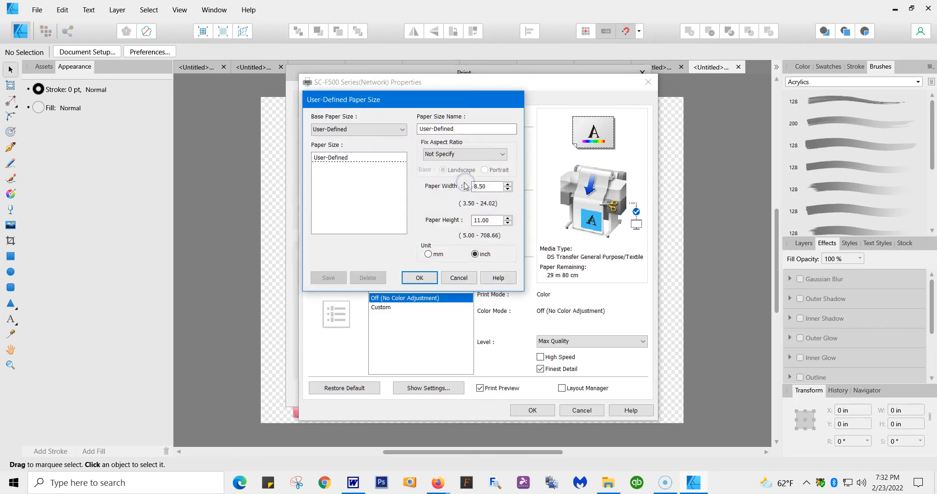
left_click(482, 185)
type("12.0")
key("Tab")
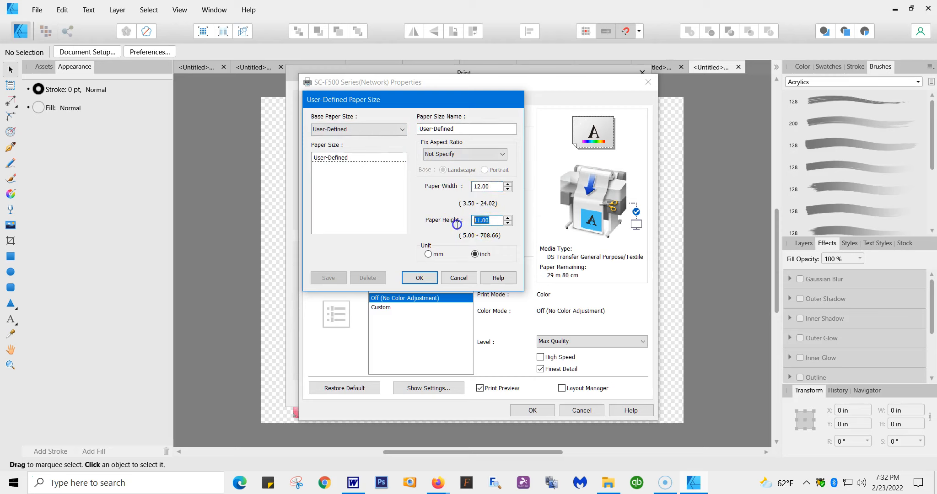
type("12")
left_click(398, 129)
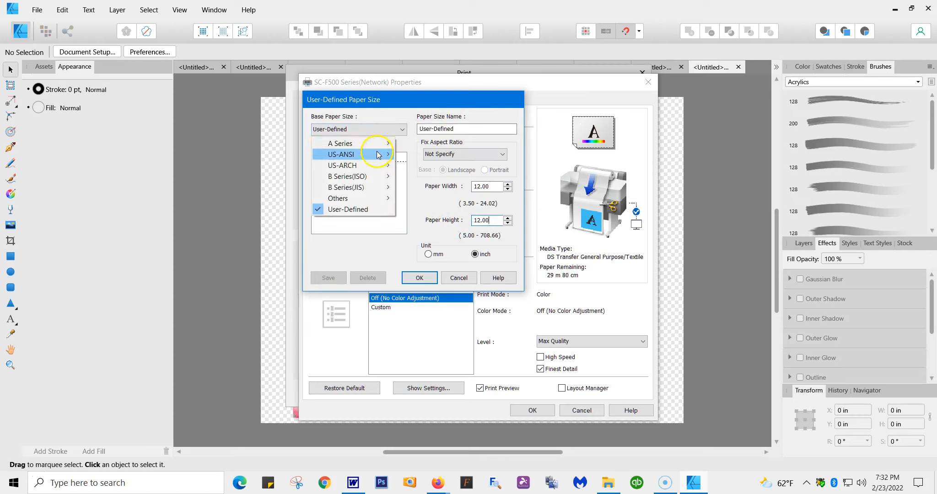
mouse_move(378, 155)
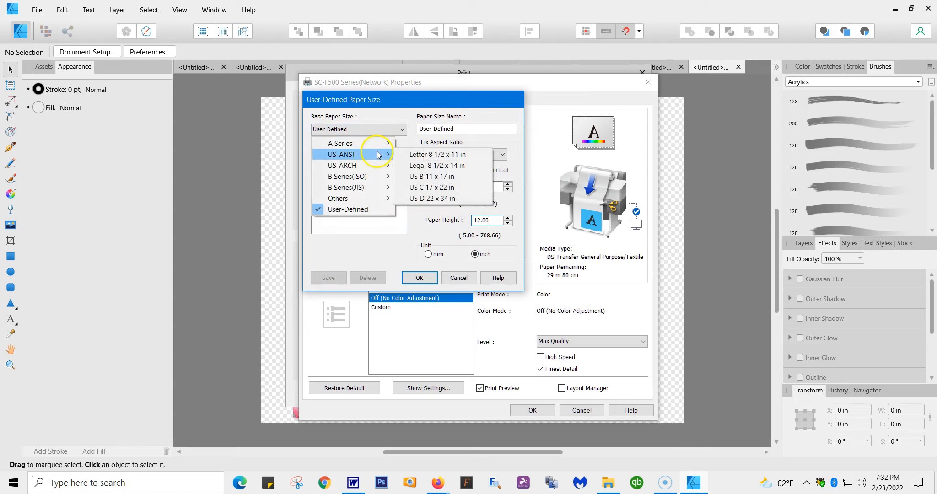
left_click(481, 127)
left_click(429, 278)
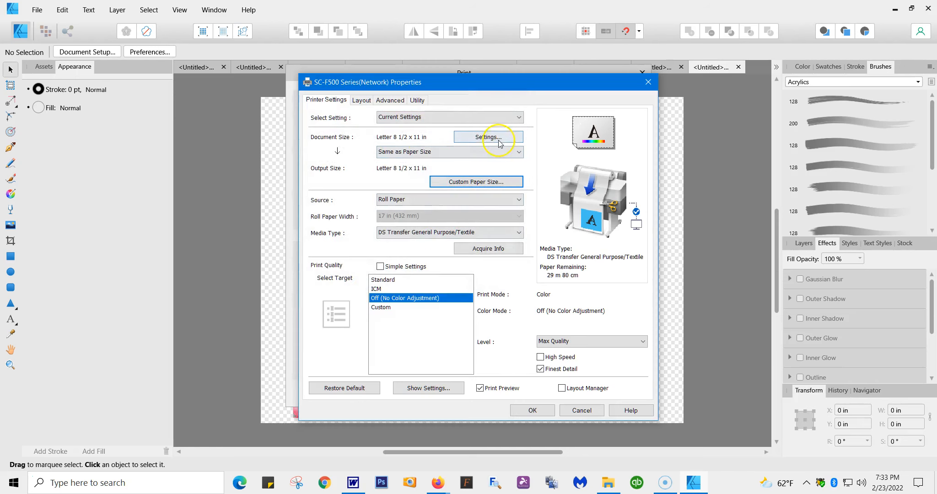
- Set the printer's document size to User-Defined and check the dimensions of the custom paper size
left_click(498, 139)
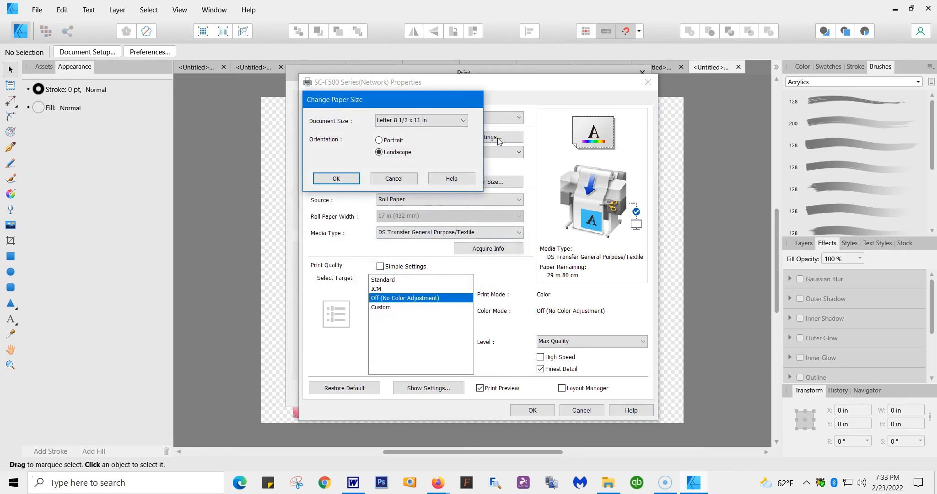
left_click(462, 120)
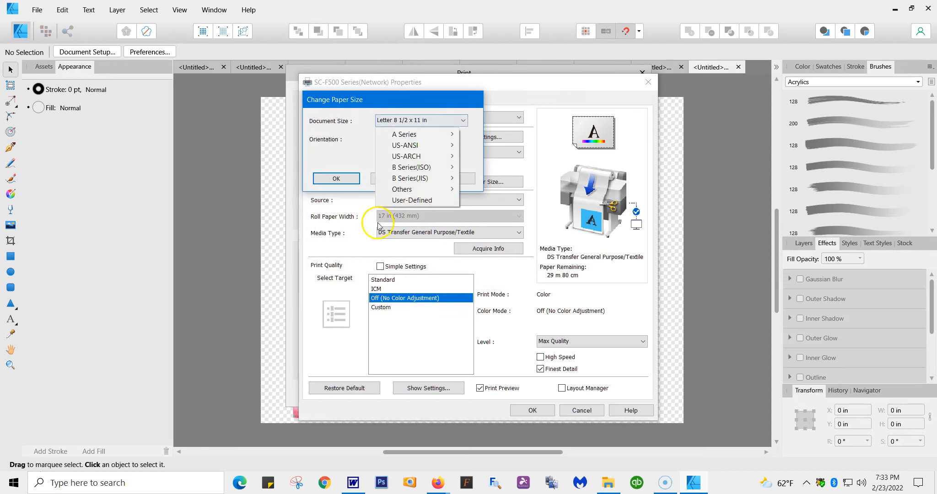
left_click(398, 200)
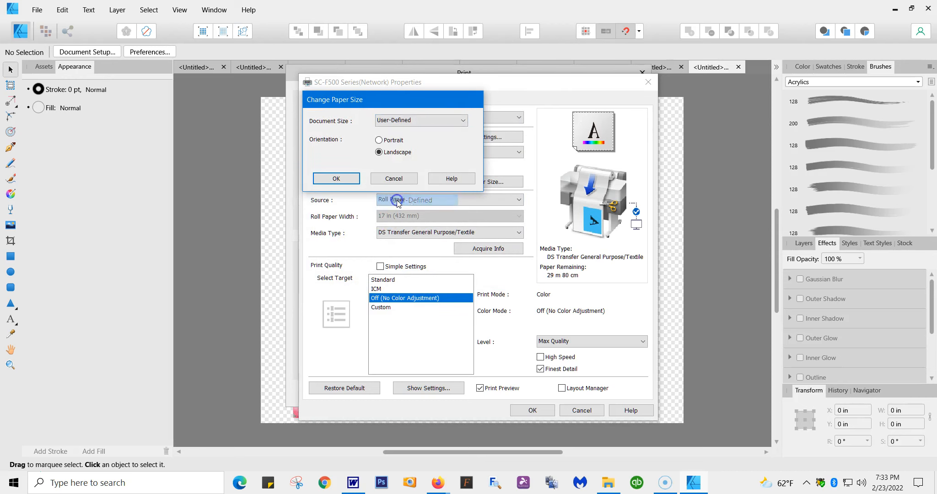
left_click(337, 179)
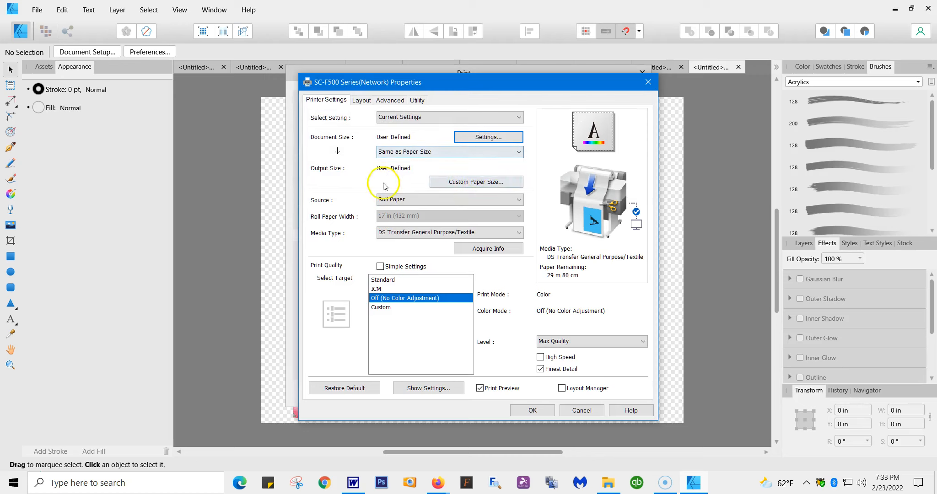
left_click(473, 182)
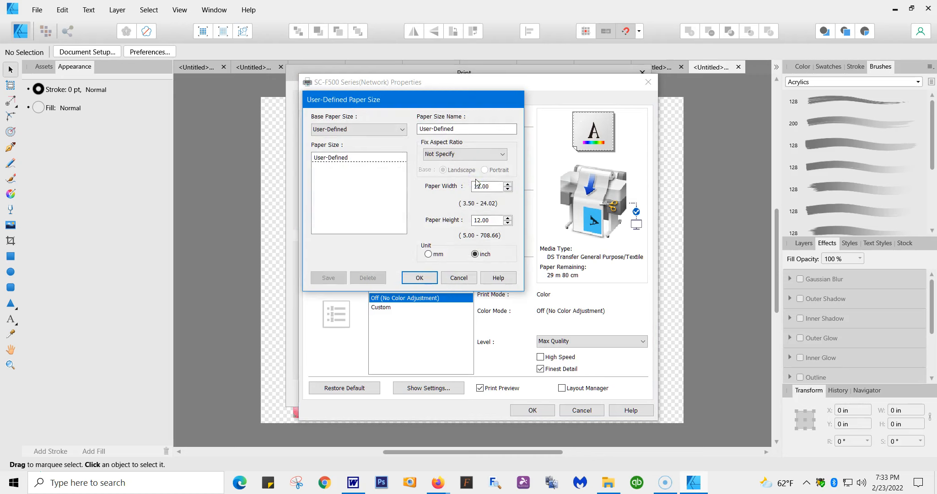
left_click(420, 278)
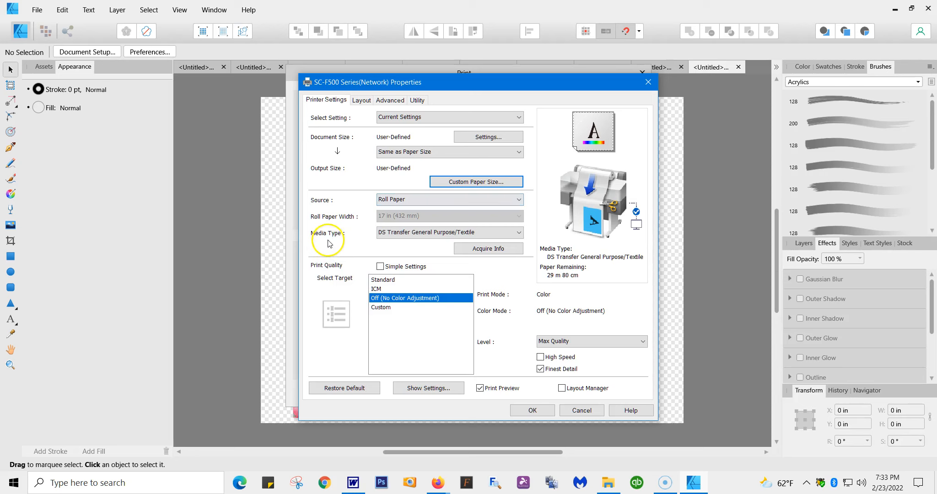
- Choose DS Transfer General Purpose/Textile as the media type and set the document size to Letter 8 1/2 x 11 in
left_click(519, 233)
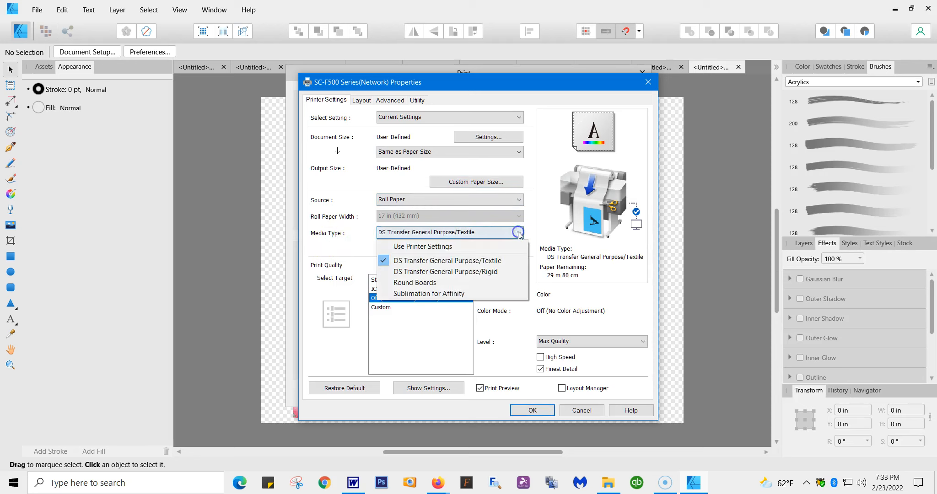
left_click(499, 262)
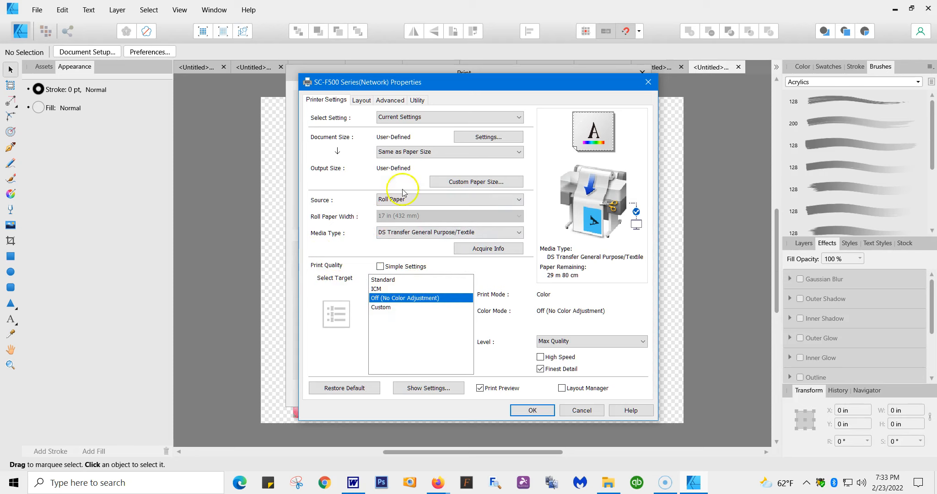
left_click(477, 137)
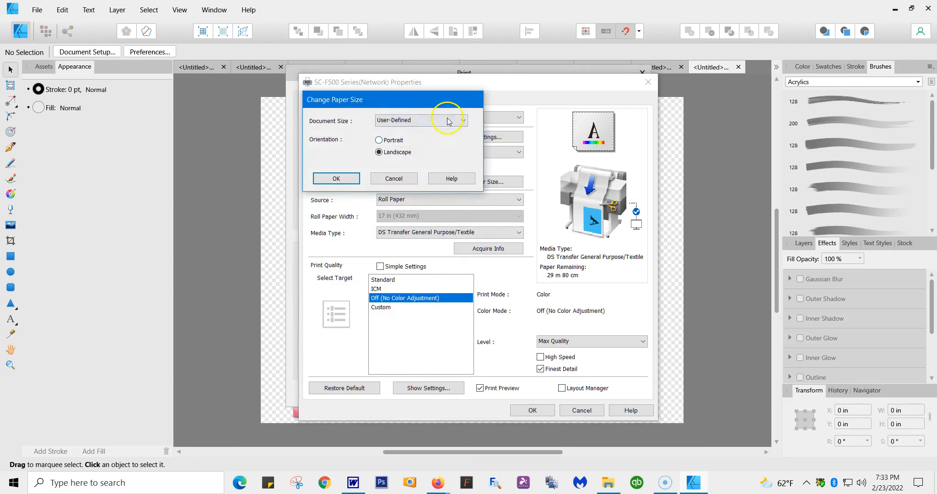
left_click(461, 120)
mouse_move(430, 138)
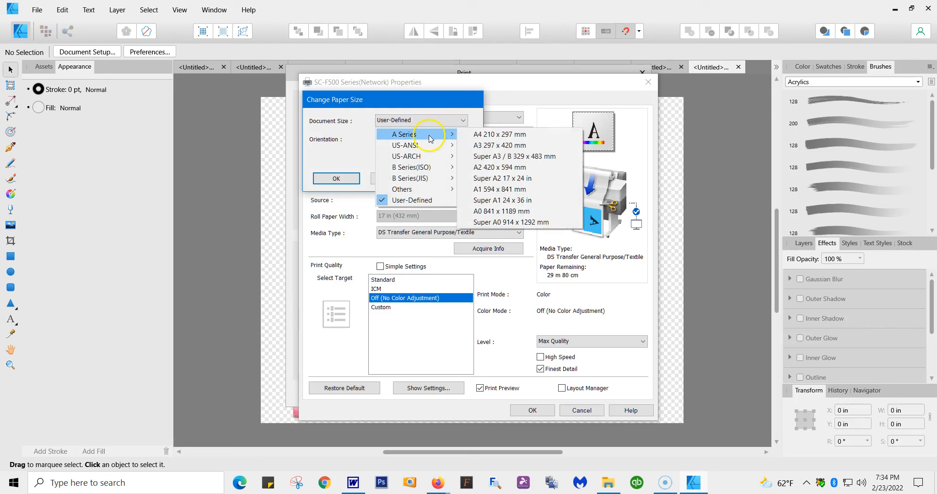
left_click(482, 145)
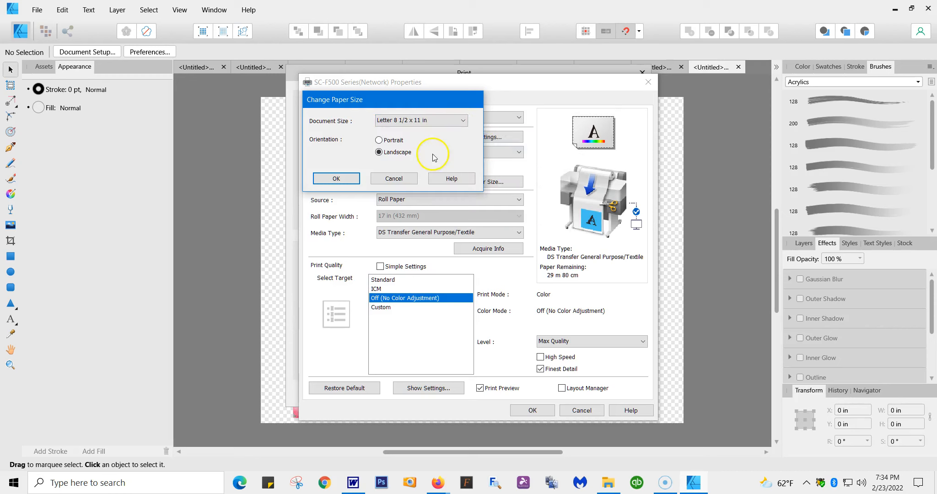
left_click(337, 179)
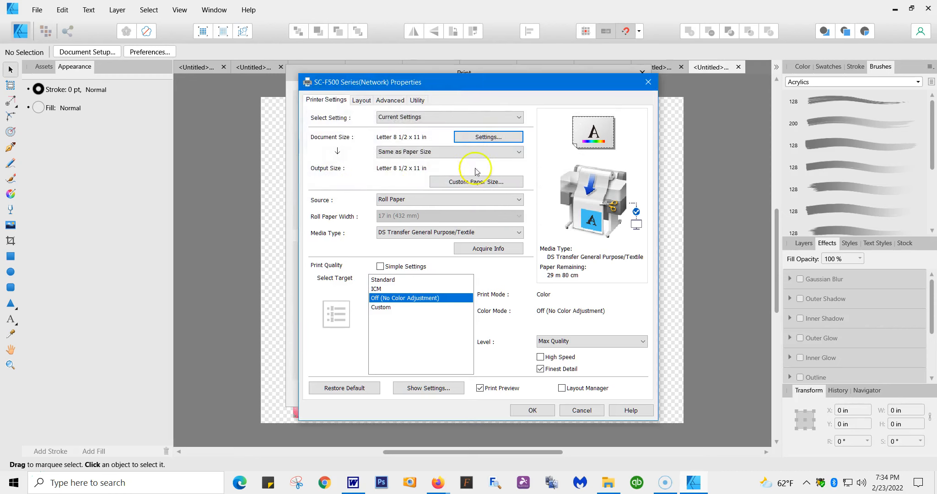
- Set the output size to Same as Paper Size and the quality level to Max Quality, with High Speed off and Finest Detail on
left_click(519, 151)
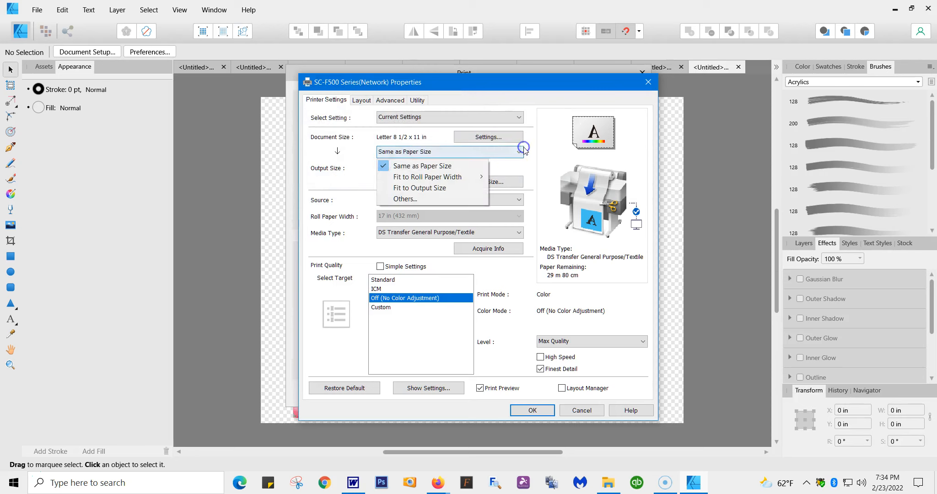
left_click(459, 170)
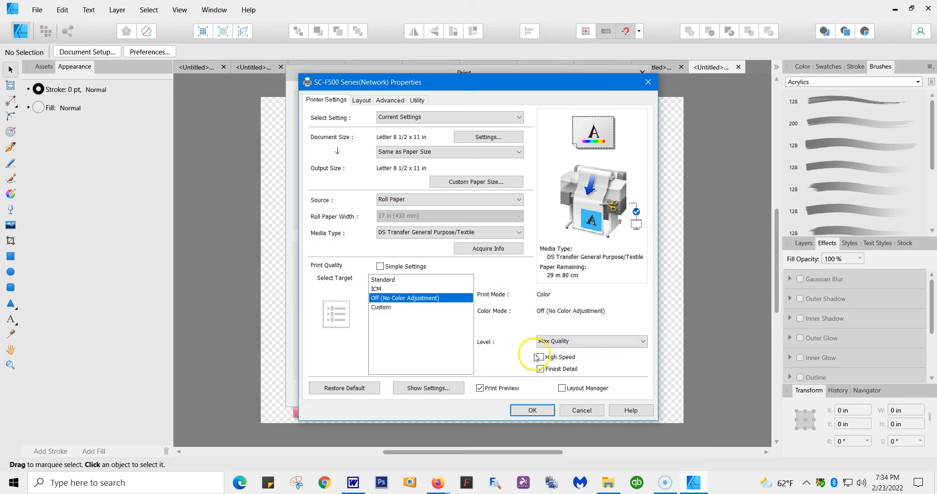
left_click(644, 344)
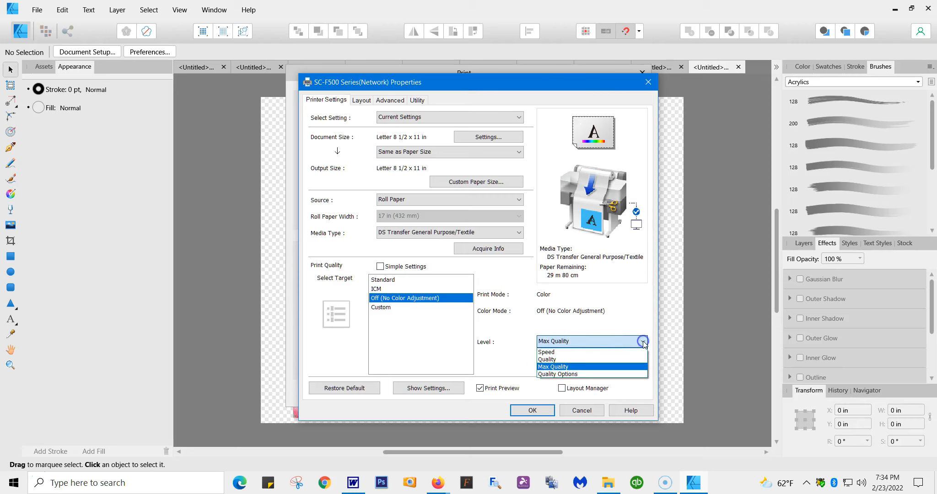
left_click(567, 361)
left_click(542, 357)
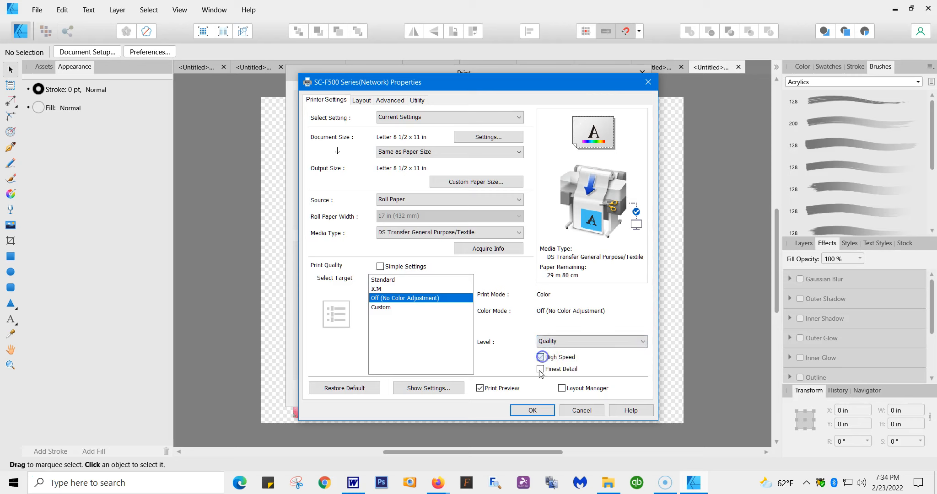
left_click(642, 341)
left_click(564, 370)
left_click(541, 357)
left_click(541, 370)
left_click(541, 369)
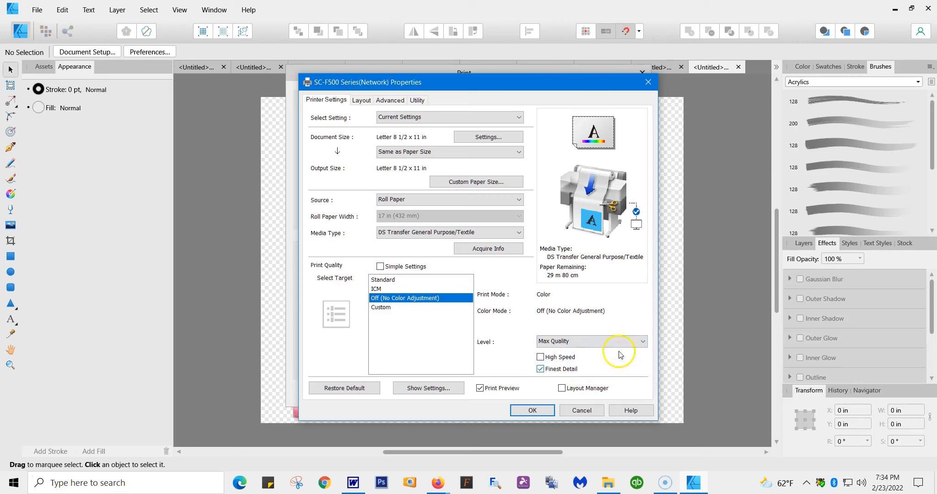
- Review the printer's auto cut, layout and paper source options, and apply the printer properties
left_click(391, 100)
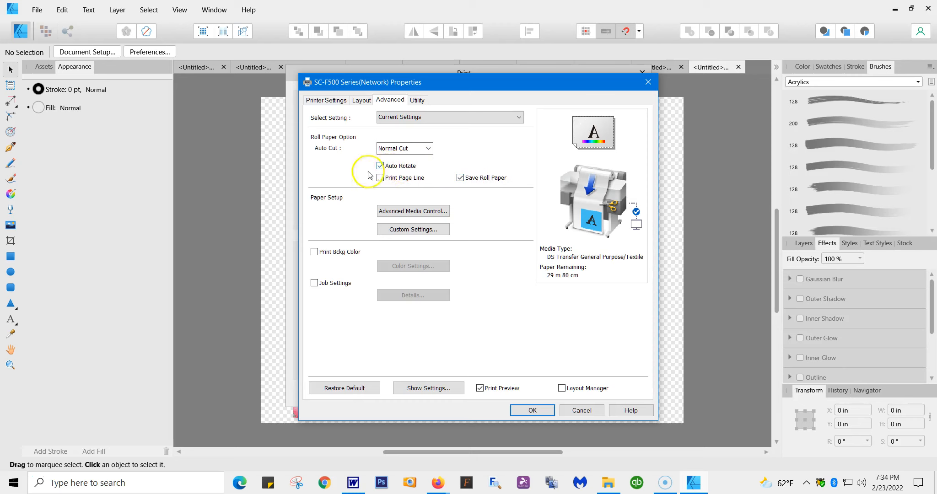
left_click(428, 149)
left_click(429, 149)
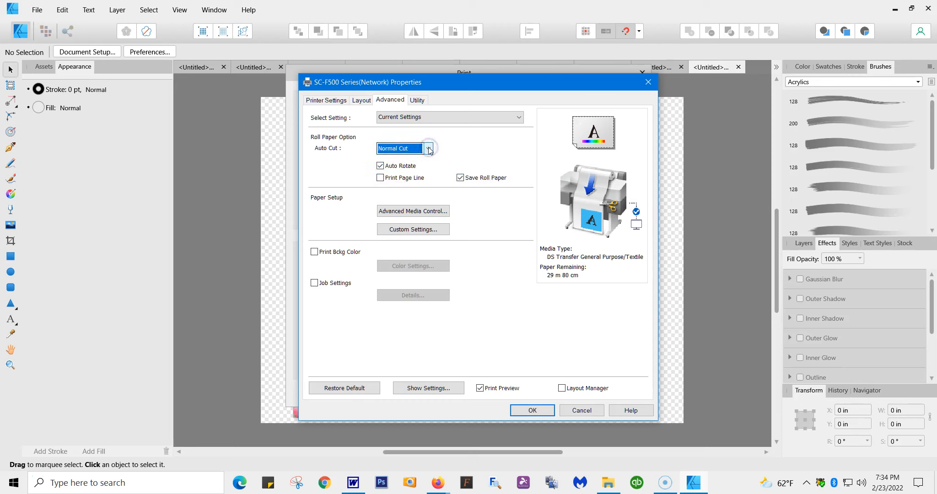
left_click(363, 101)
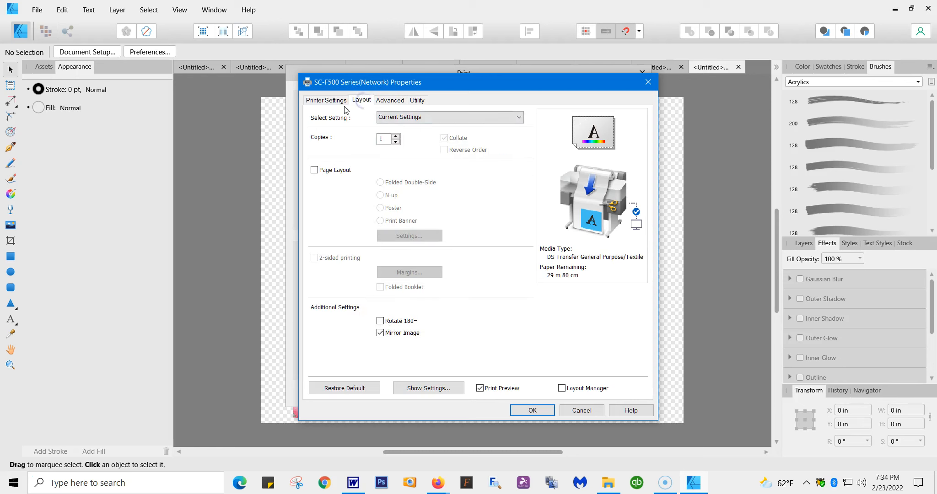
left_click(331, 100)
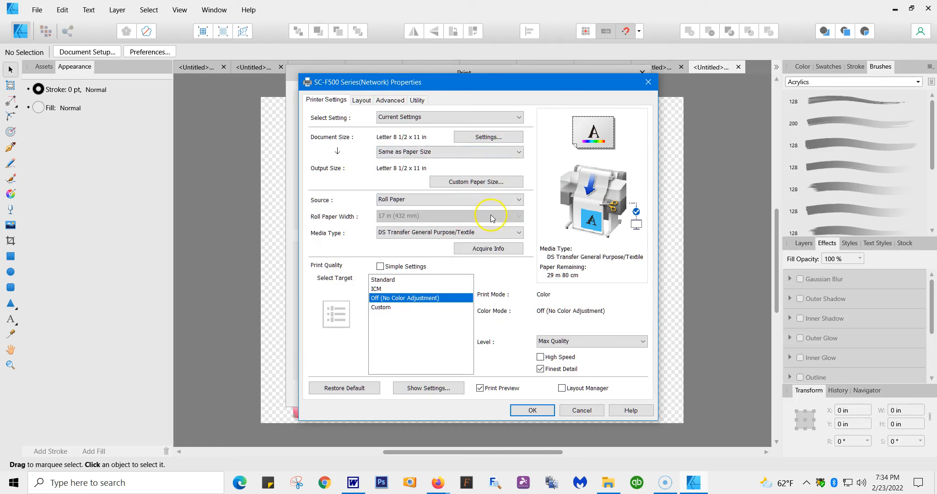
left_click(522, 200)
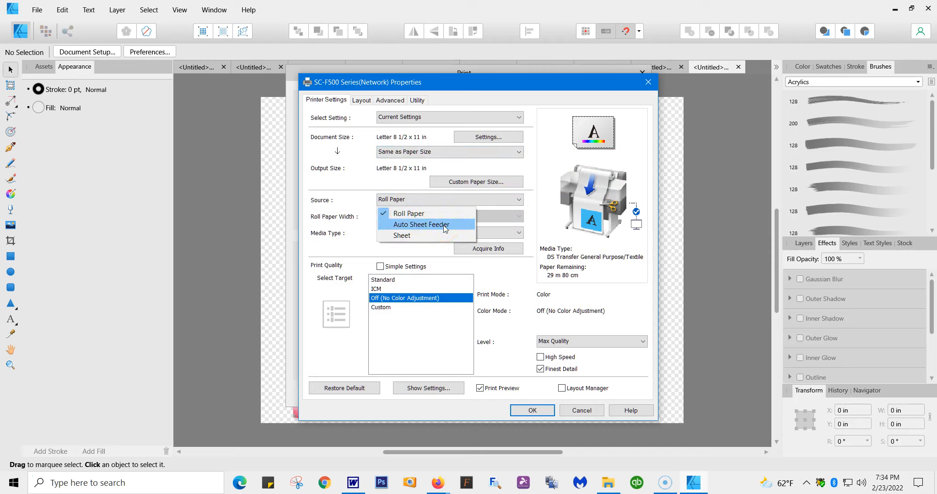
left_click(359, 177)
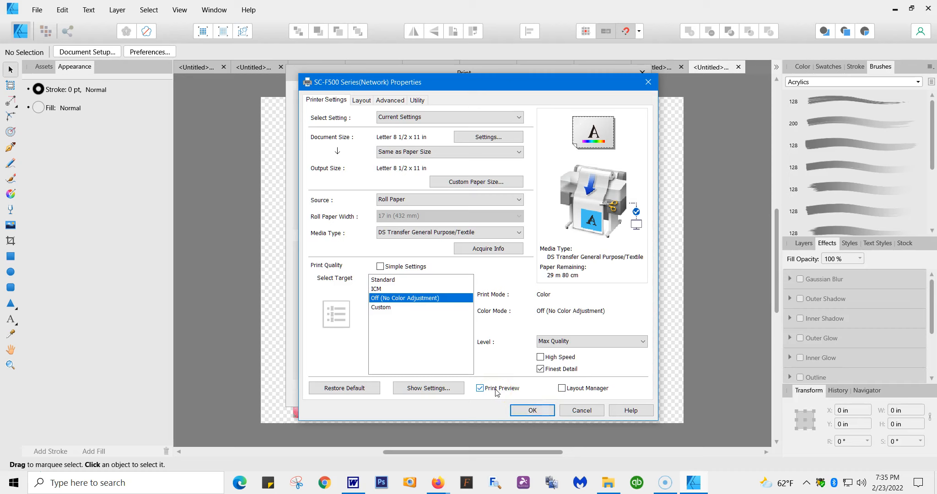
left_click(519, 411)
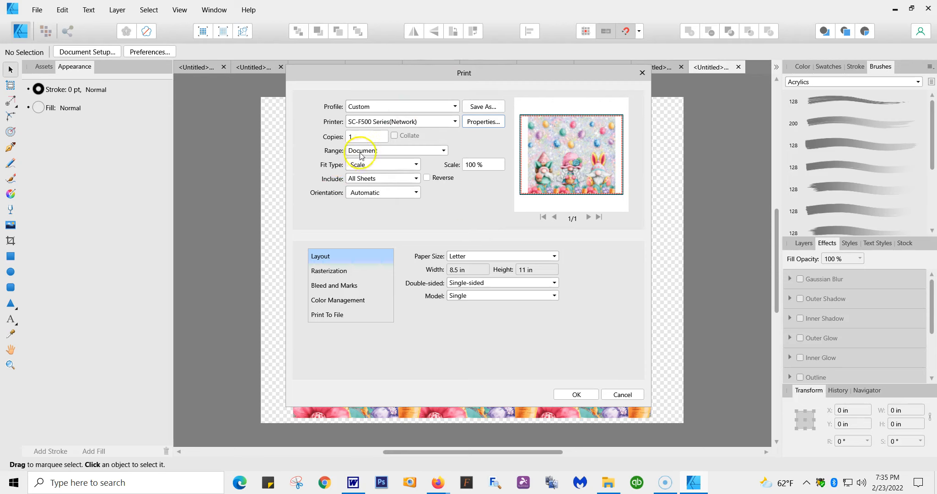
- Compare the print fit types, choose Scale, and keep All Sheets as the pages to include
left_click(417, 166)
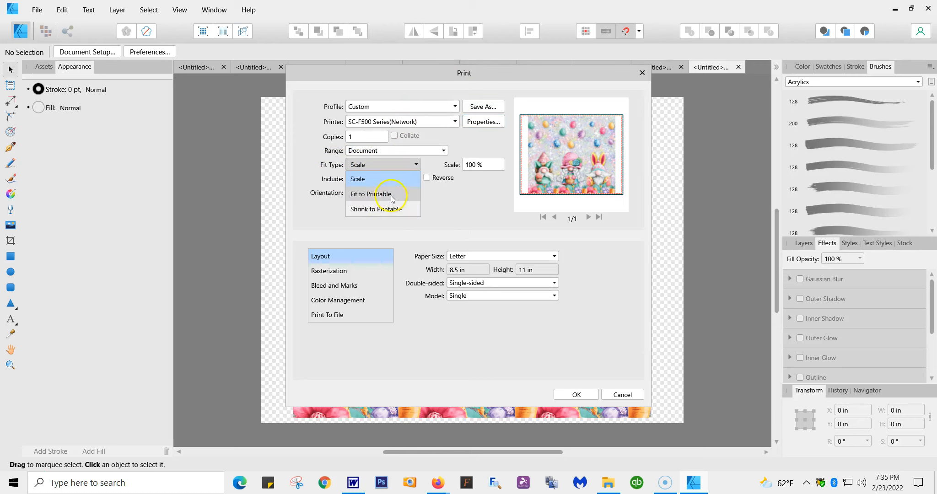
left_click(397, 179)
left_click(408, 166)
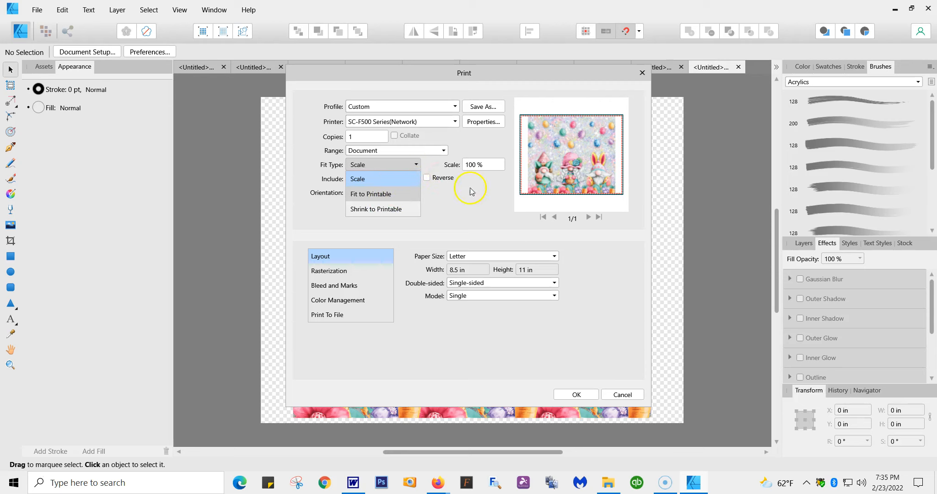
left_click(417, 166)
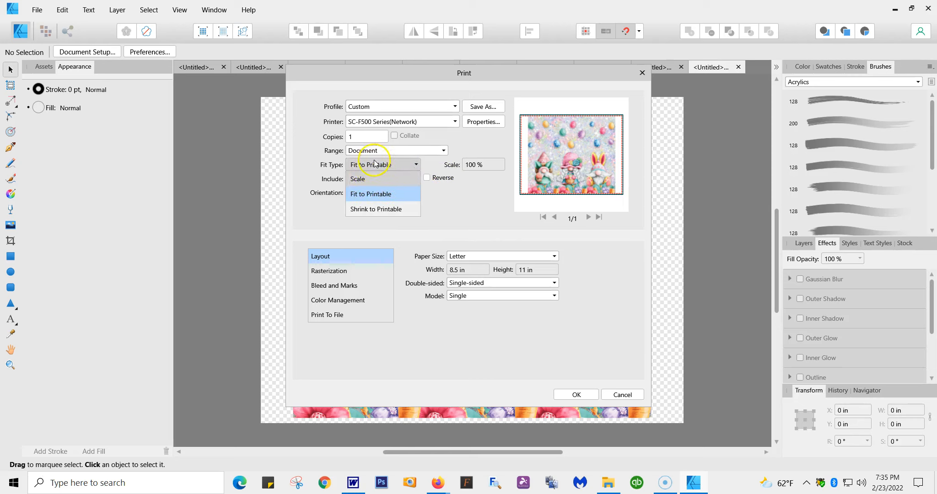
left_click(366, 179)
left_click(366, 179)
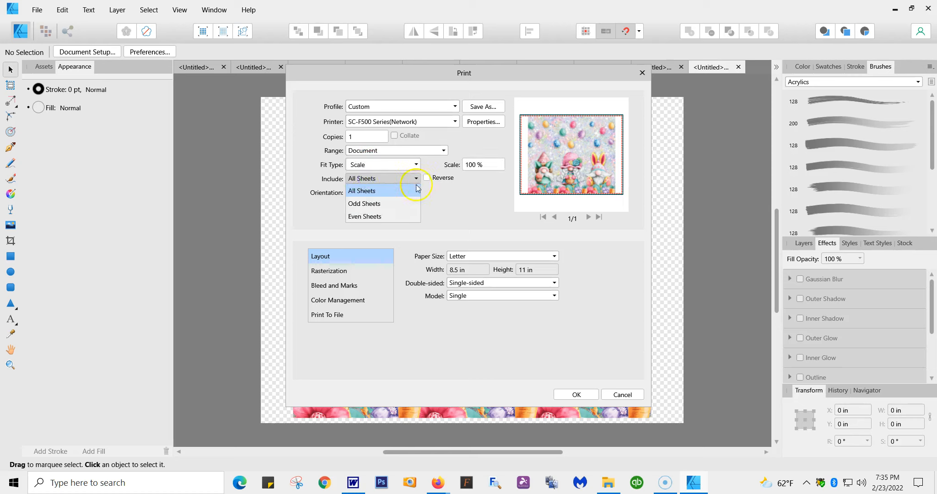
left_click(465, 211)
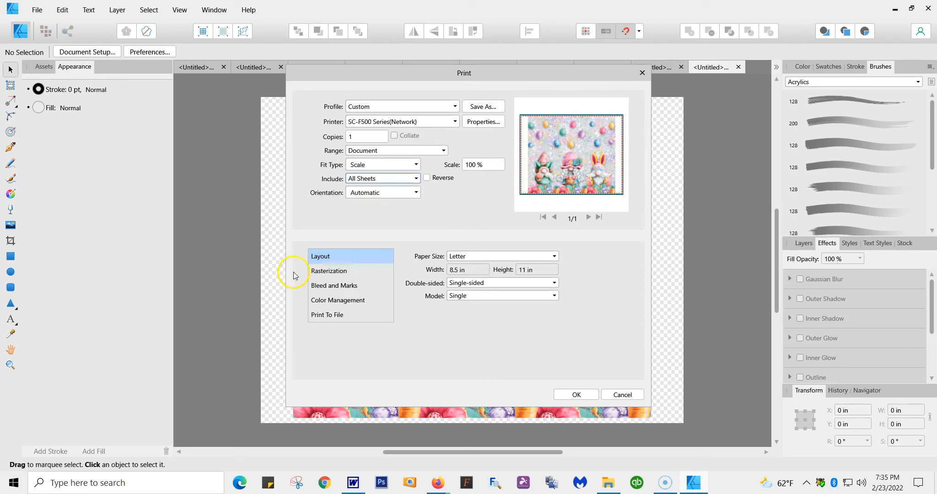
- Look over the rasterization and bleed and marks options, and set the print color handling to Performed by App
left_click(322, 274)
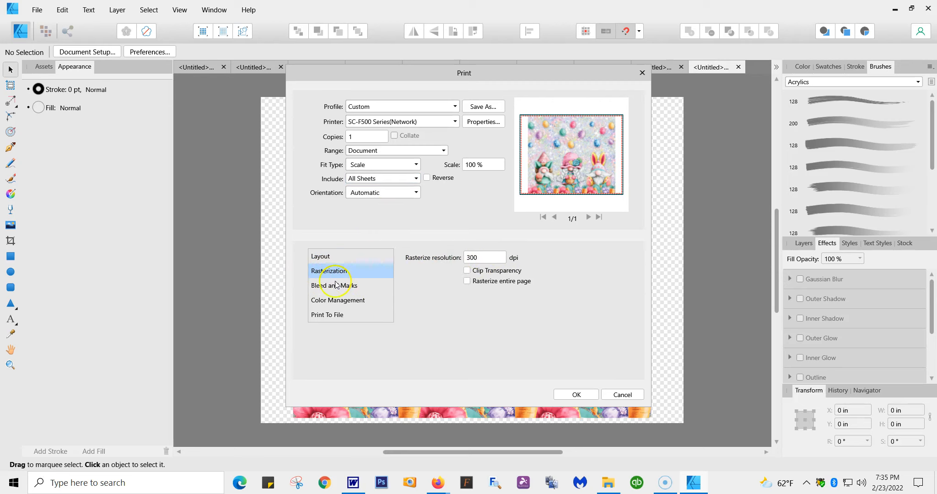
left_click(336, 285)
left_click(334, 300)
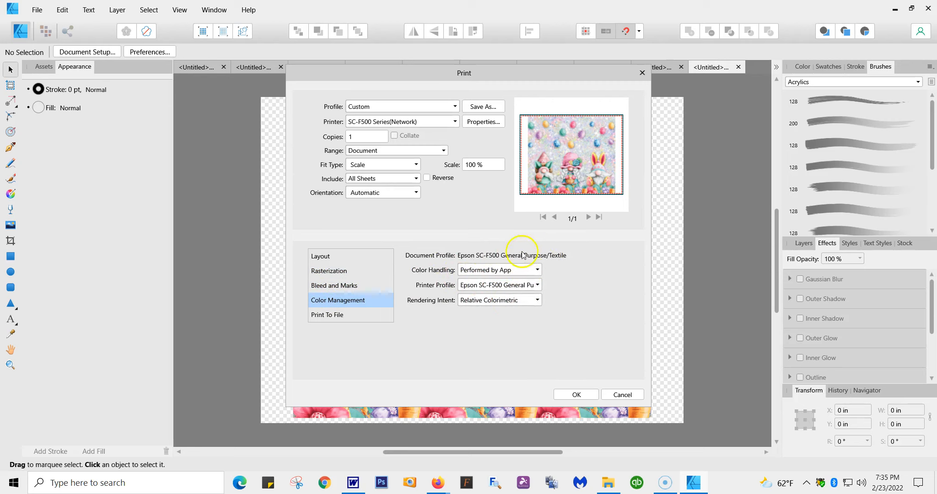
left_click(537, 270)
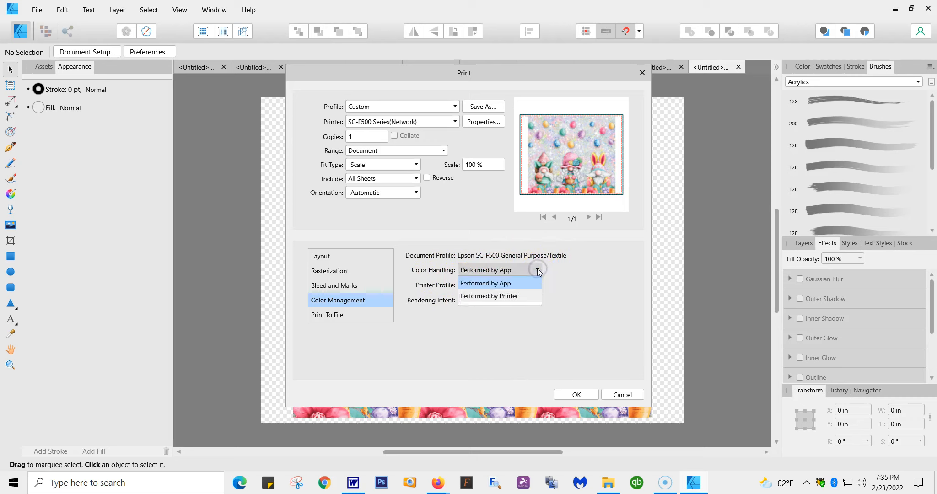
left_click(507, 284)
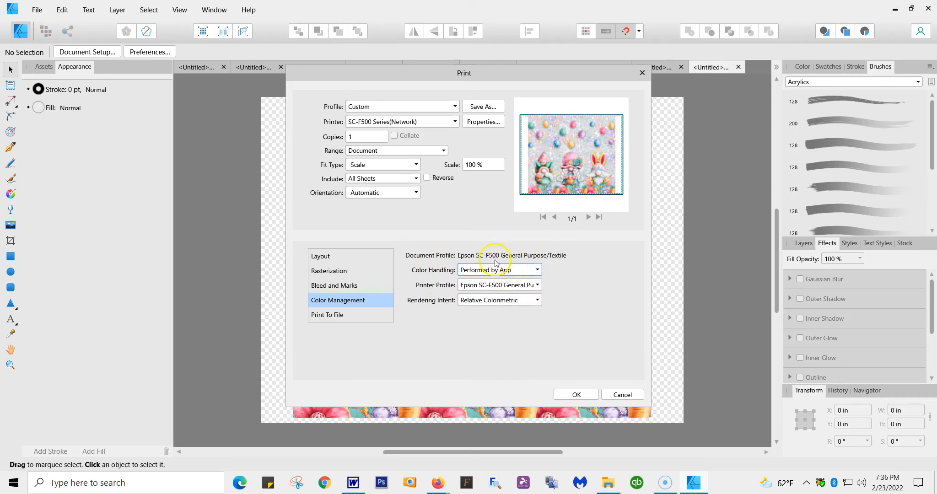
- Set the printer profile for color management to Epson SC-F500 General Purpose/Textile
left_click(538, 286)
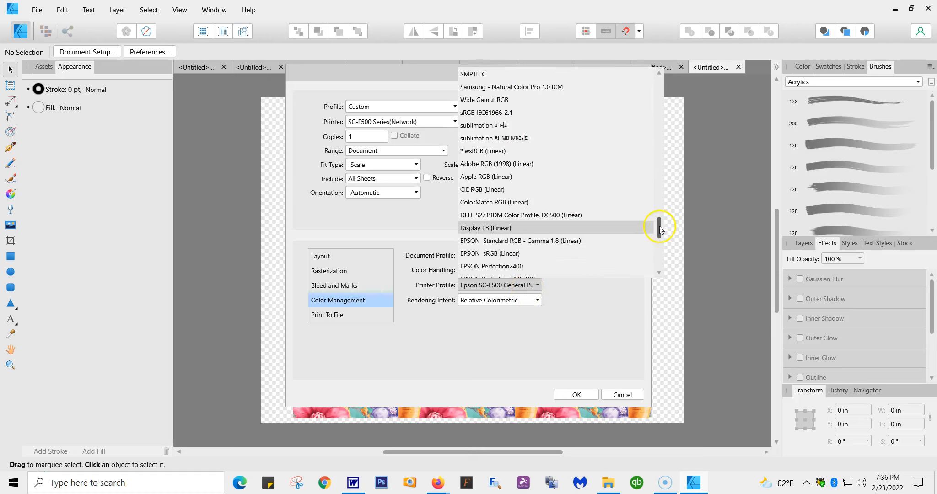
left_click_drag(659, 228, 665, 206)
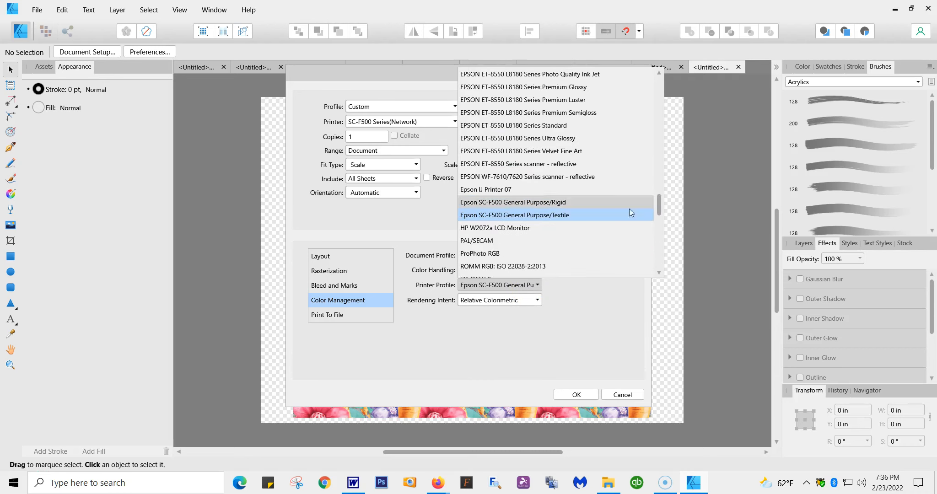
left_click(576, 221)
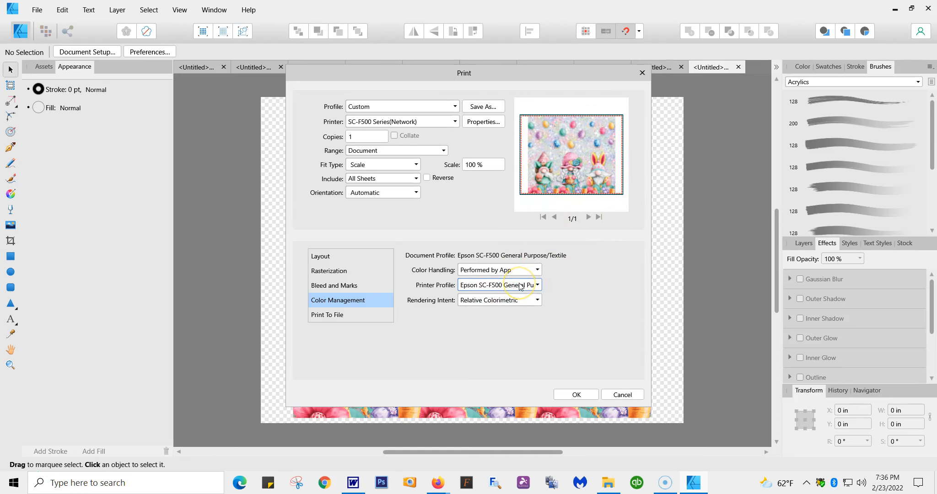
- Compare the rendering intent options, try Perceptual, and settle on Relative Colorimetric
left_click(538, 301)
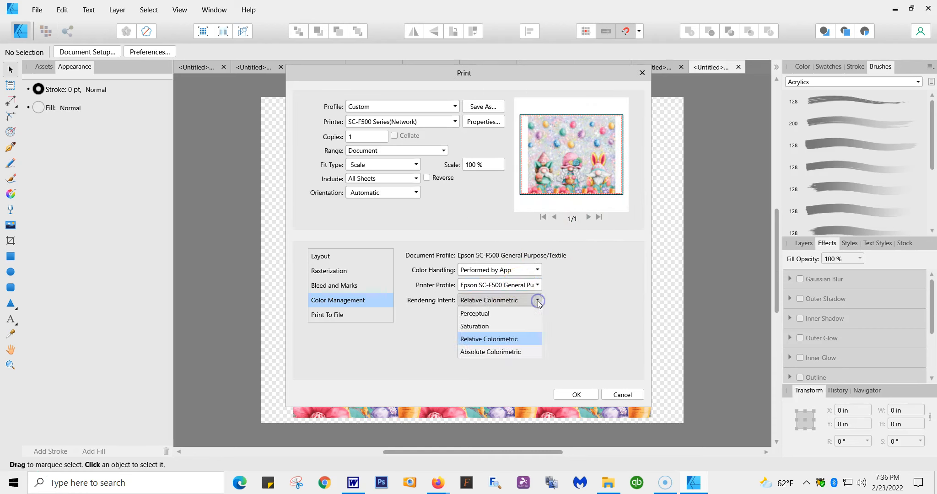
left_click(481, 339)
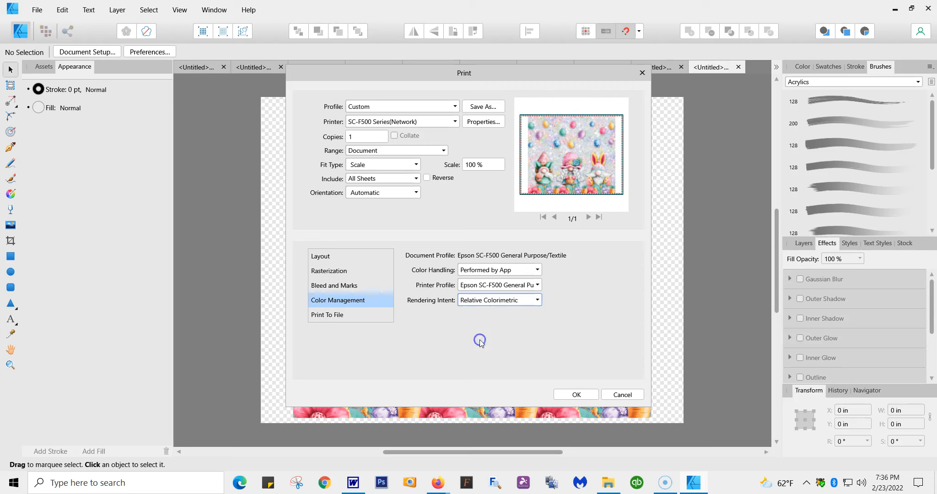
left_click(536, 299)
left_click(467, 314)
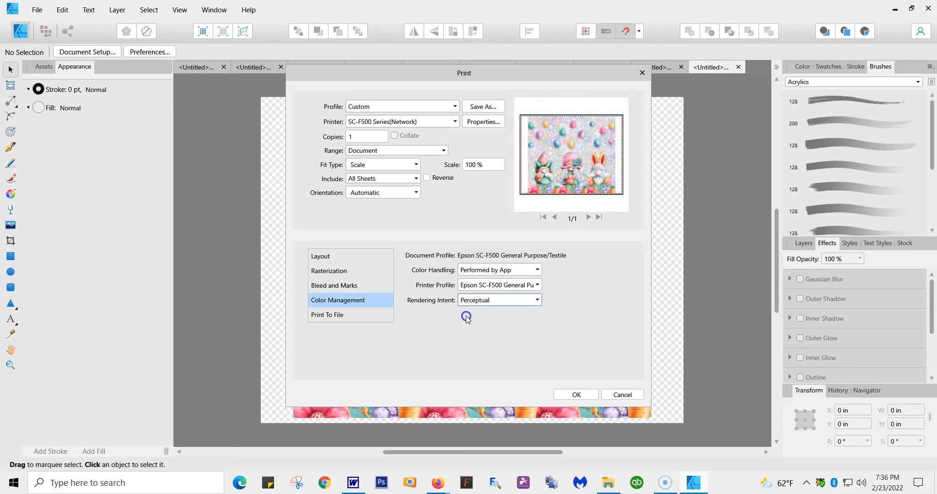
left_click(538, 300)
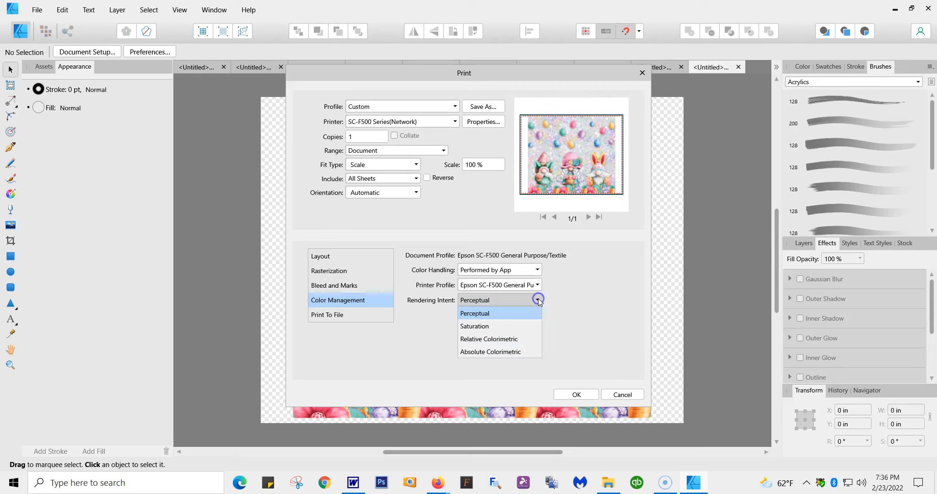
left_click(492, 340)
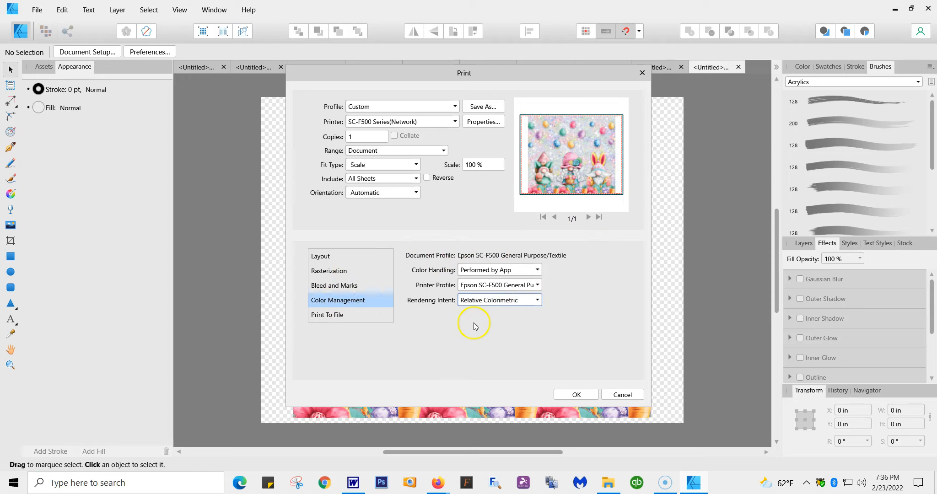
- Check the print-to-file option, return to the color management settings, and send the artwork to the Epson print preview
left_click(335, 320)
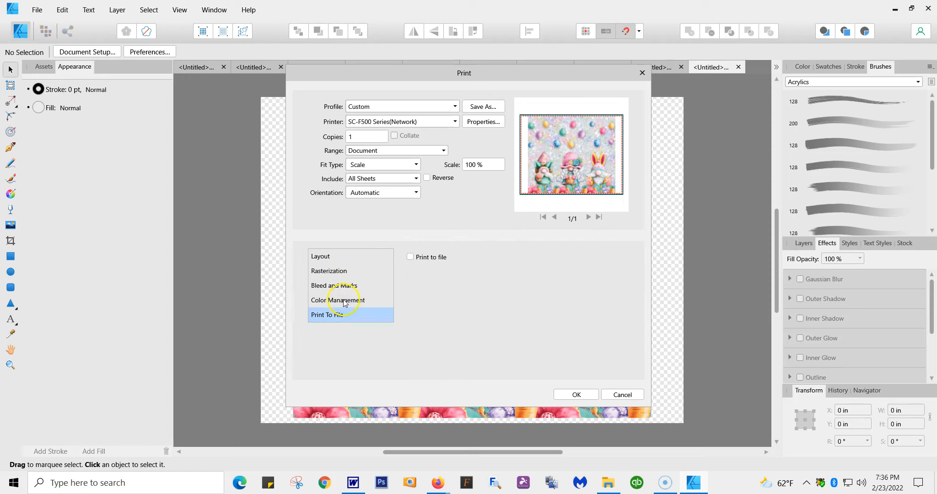
left_click(344, 301)
left_click(571, 397)
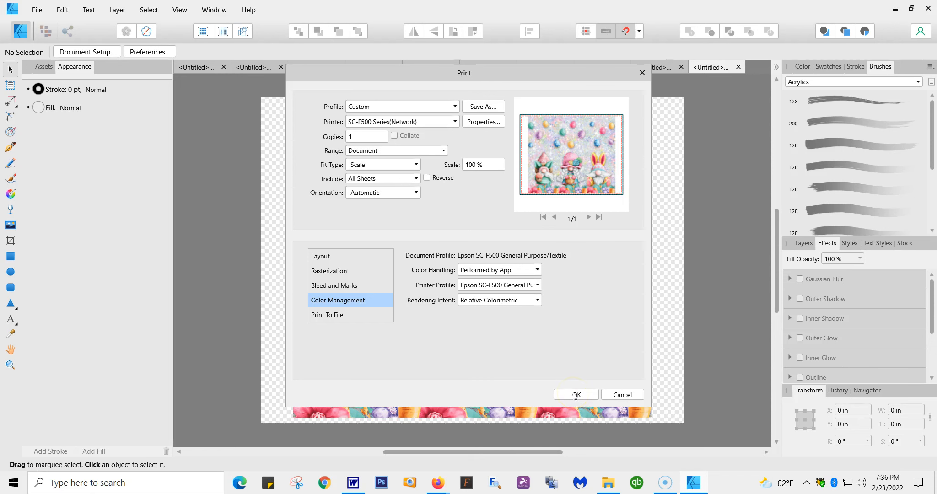
left_click(575, 396)
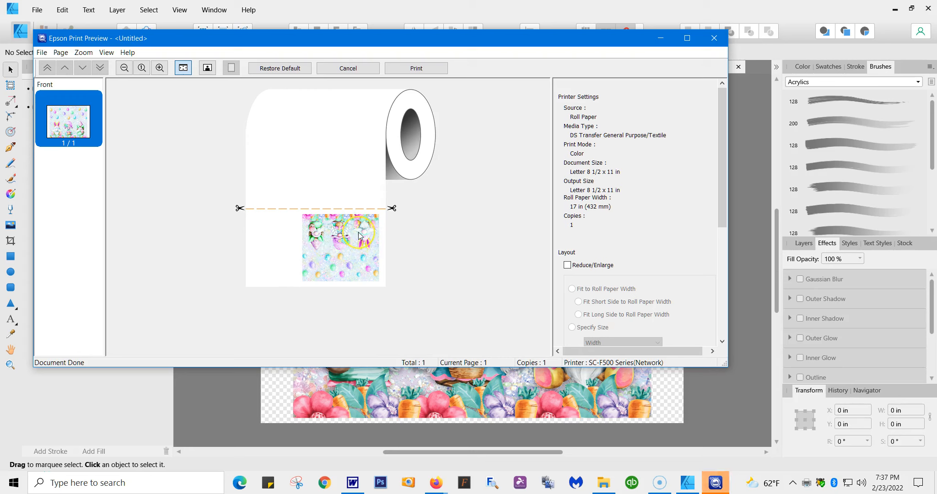
- Examine the artwork's placement on the roll paper in the Epson print preview, and cancel the print job
left_click(279, 251)
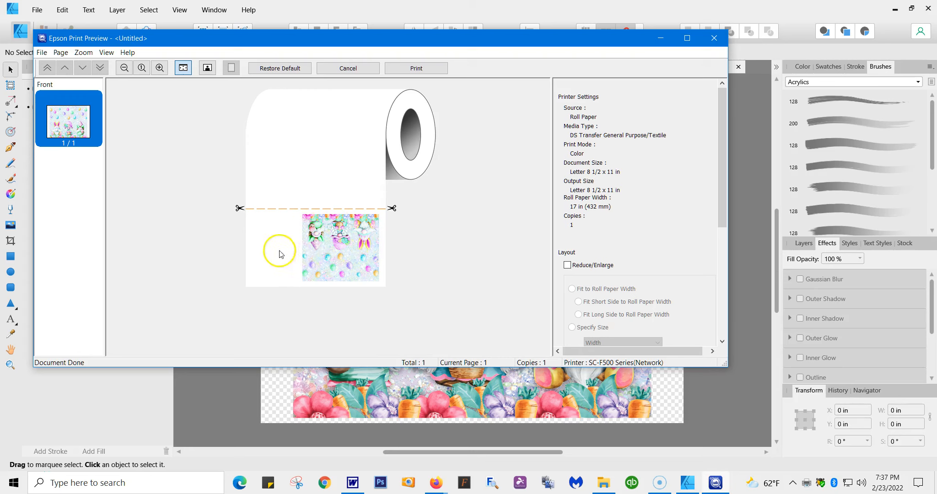
left_click(349, 227)
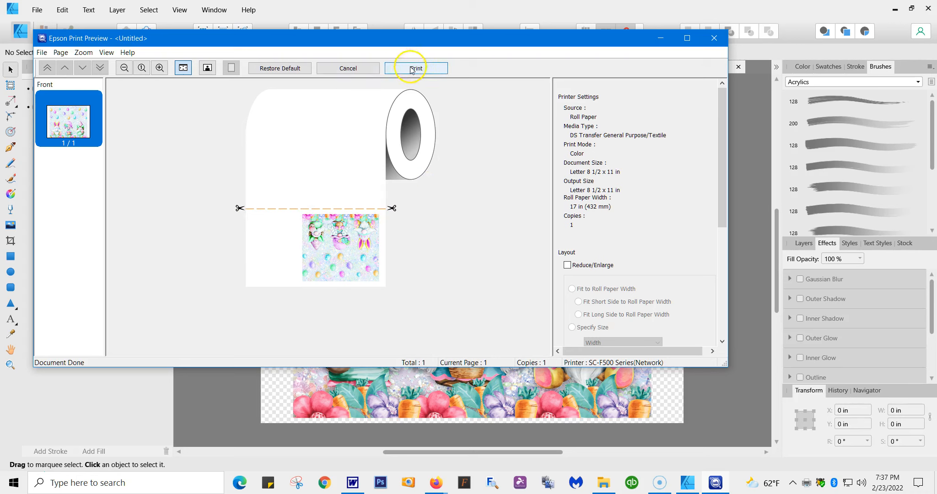
left_click(360, 71)
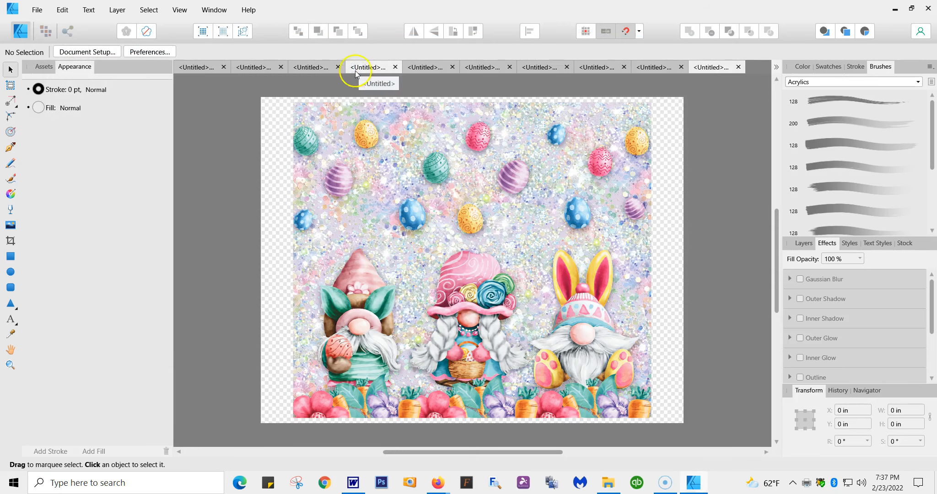